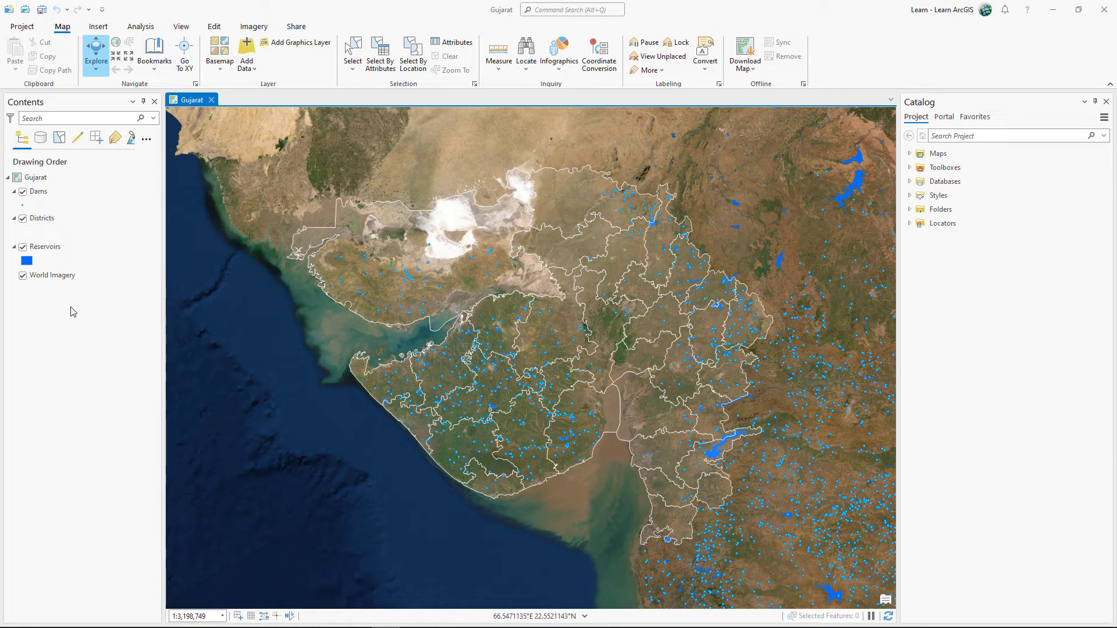
# Step: Review the Gross Storage Capacity (km3) and Reservoir Area columns in the Dams attribute table
pyautogui.click(68, 195)
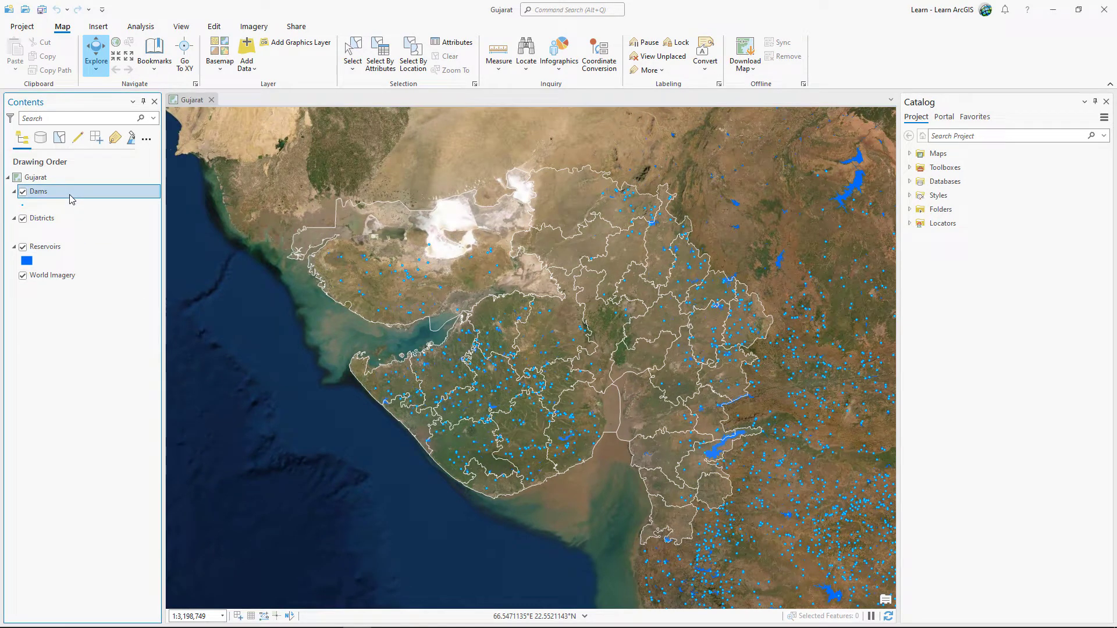
pyautogui.click(75, 245)
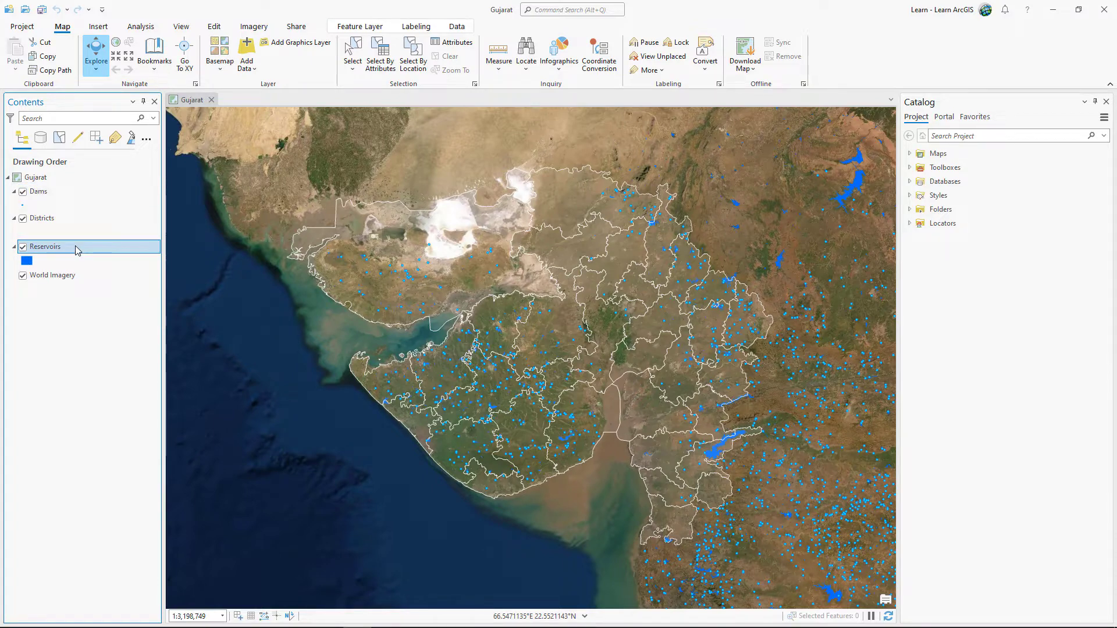
pyautogui.click(75, 225)
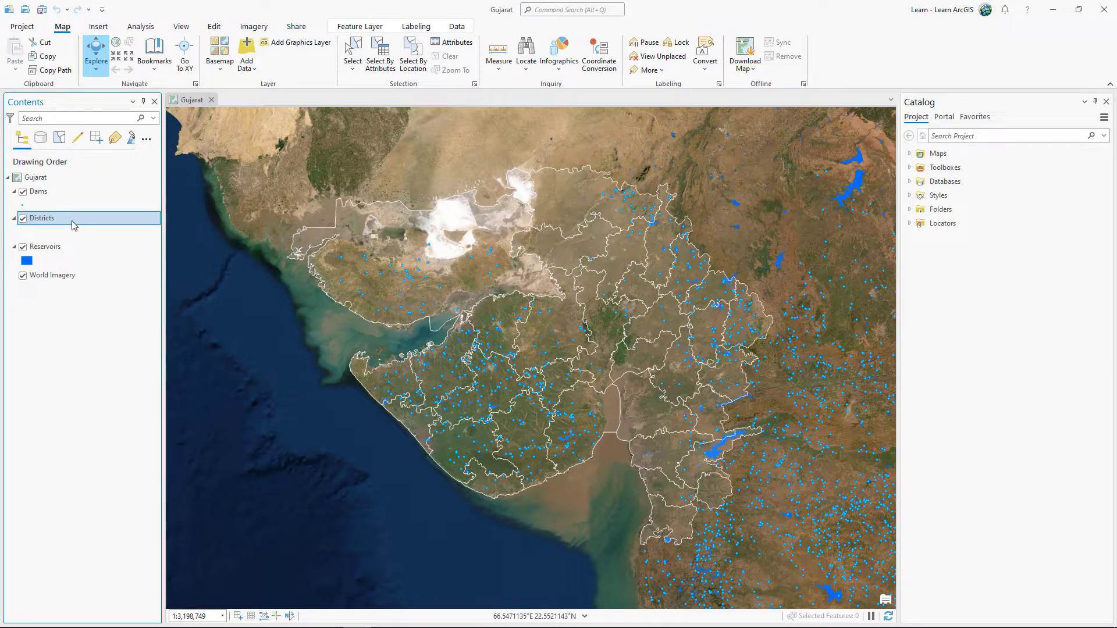
pyautogui.rightClick(68, 192)
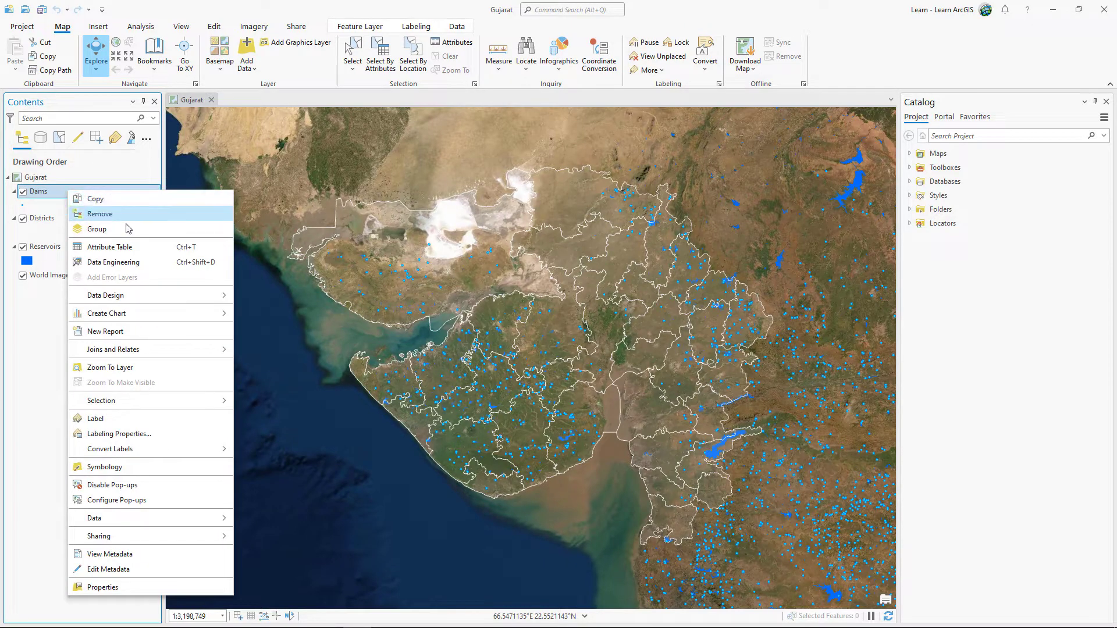
pyautogui.click(144, 248)
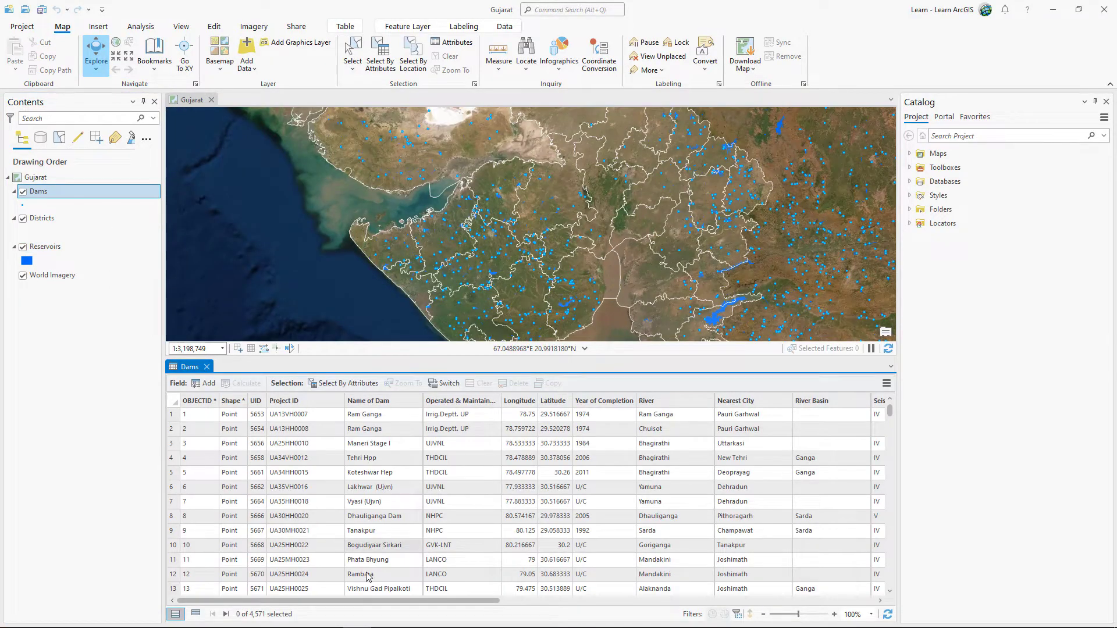
pyautogui.moveTo(349, 600); pyautogui.dragTo(835, 621)
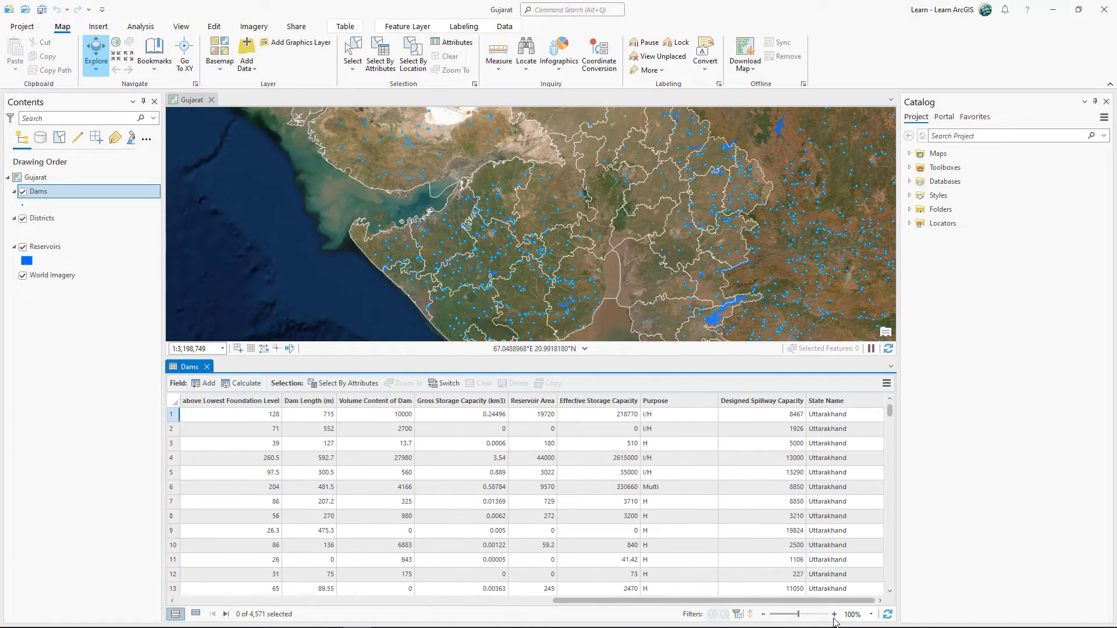
pyautogui.click(472, 403)
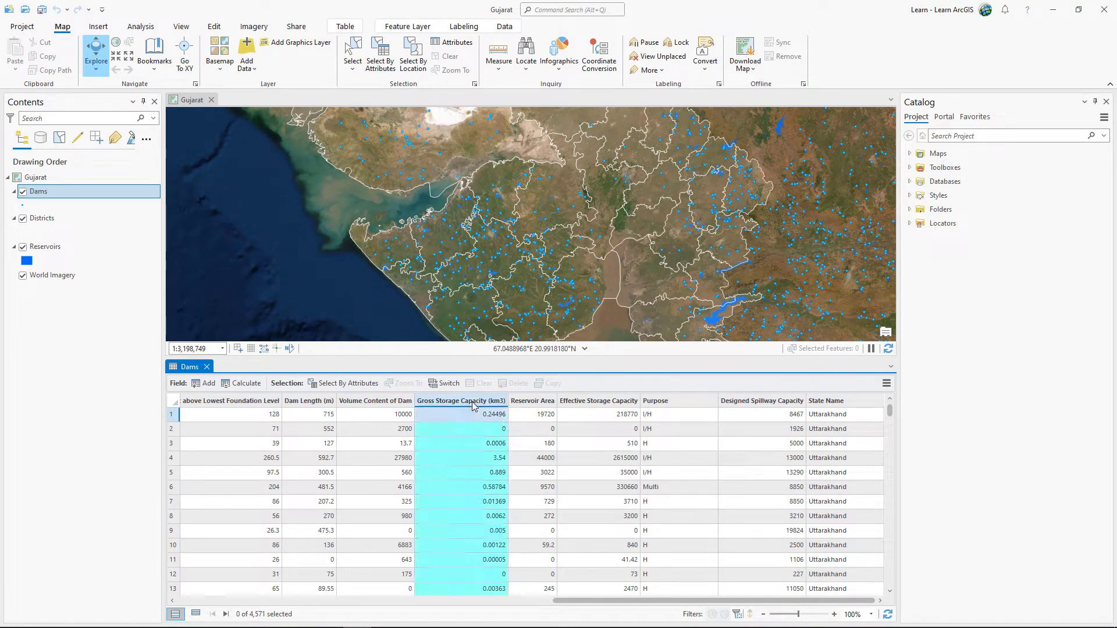
pyautogui.keyDown('ctrl'); pyautogui.click(527, 403); pyautogui.keyUp('ctrl')
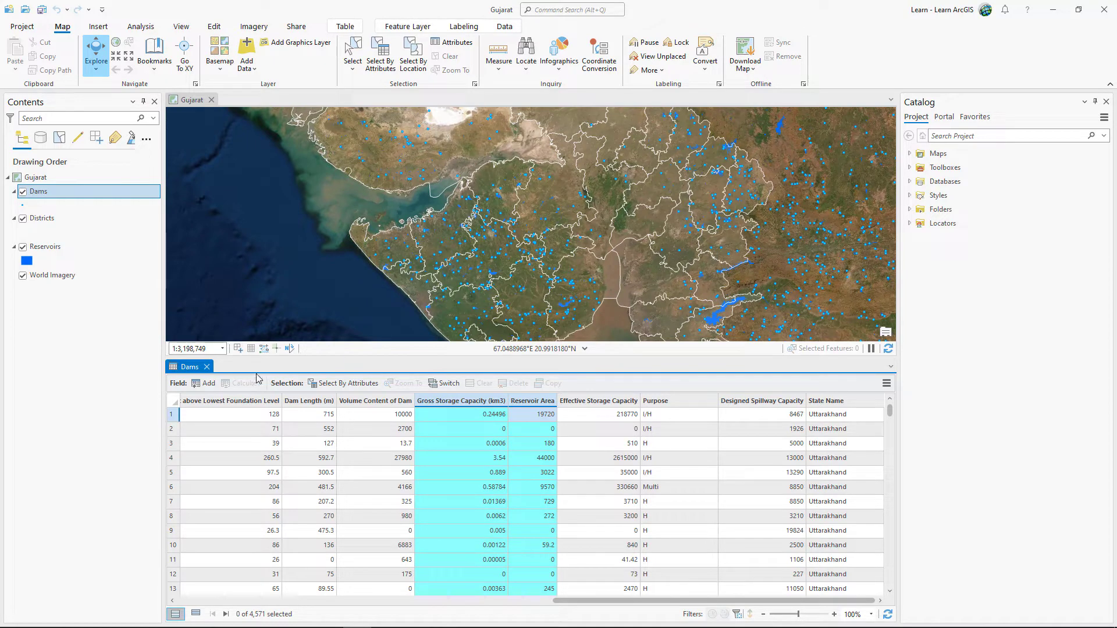
pyautogui.click(207, 367)
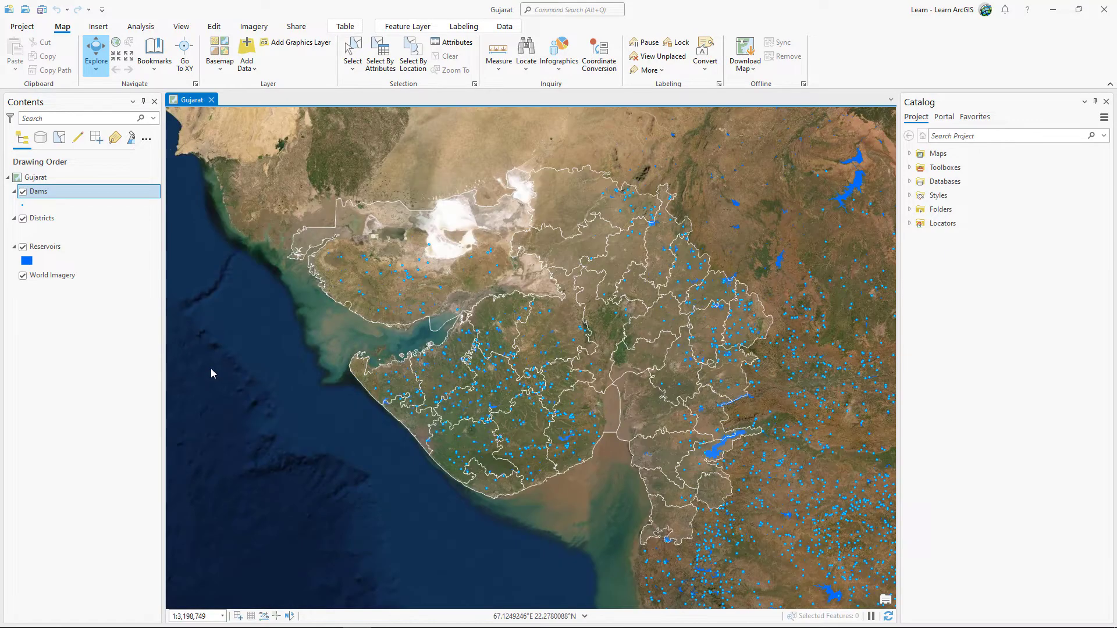
# Step: Set Summarize Within to use Districts polygons and Dams features, with output Districts_Dams
pyautogui.click(144, 30)
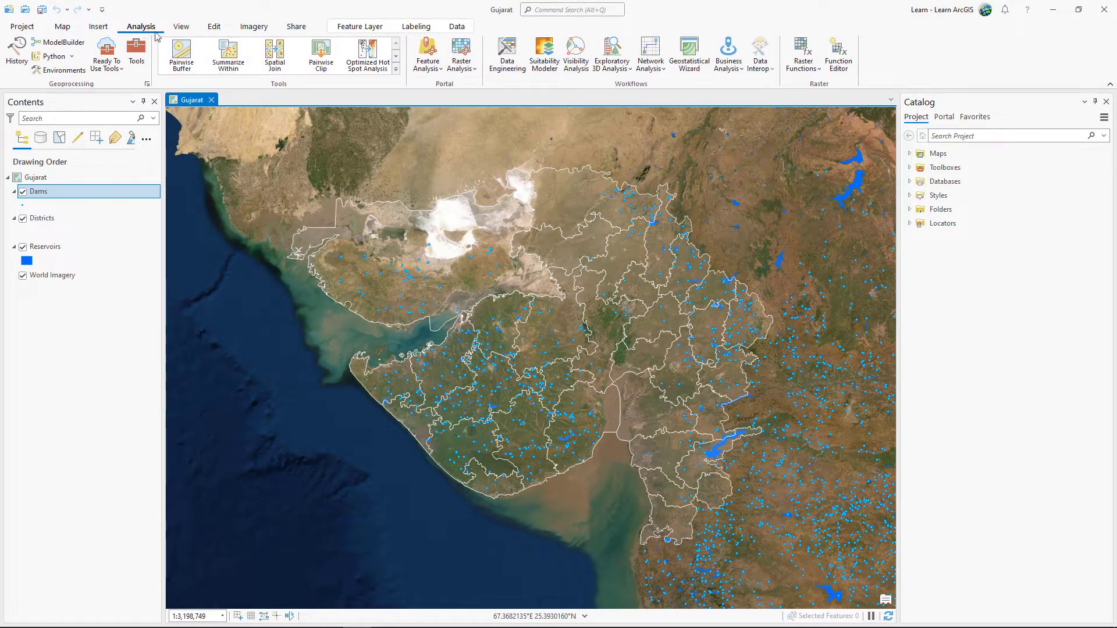
pyautogui.click(221, 61)
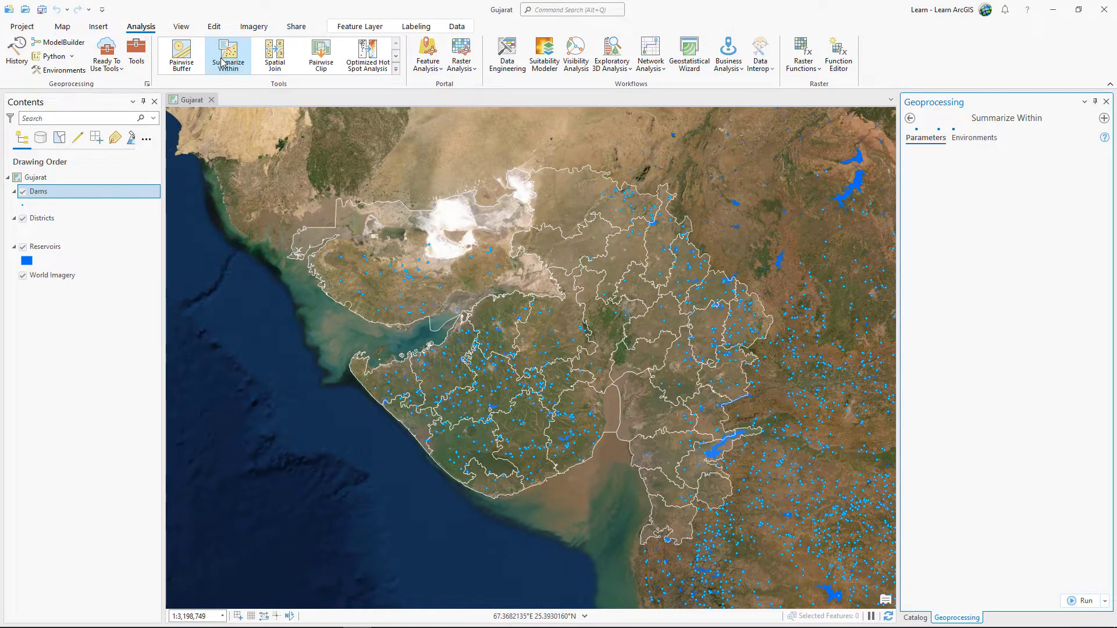
pyautogui.click(1065, 167)
pyautogui.click(1065, 177)
pyautogui.click(1065, 190)
pyautogui.click(1061, 204)
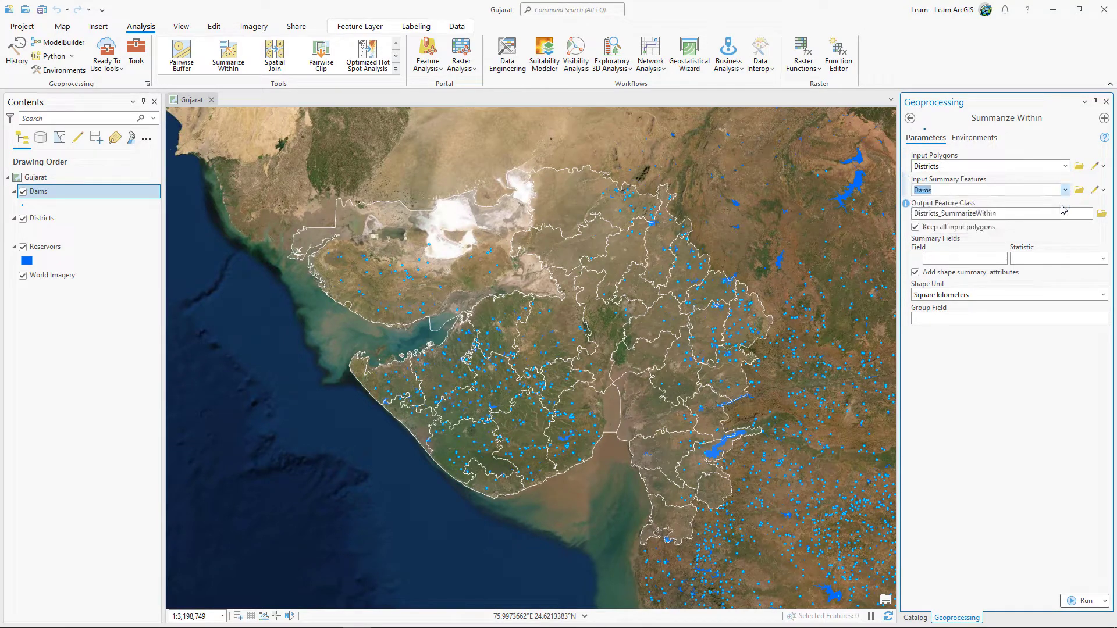
pyautogui.doubleClick(1037, 214)
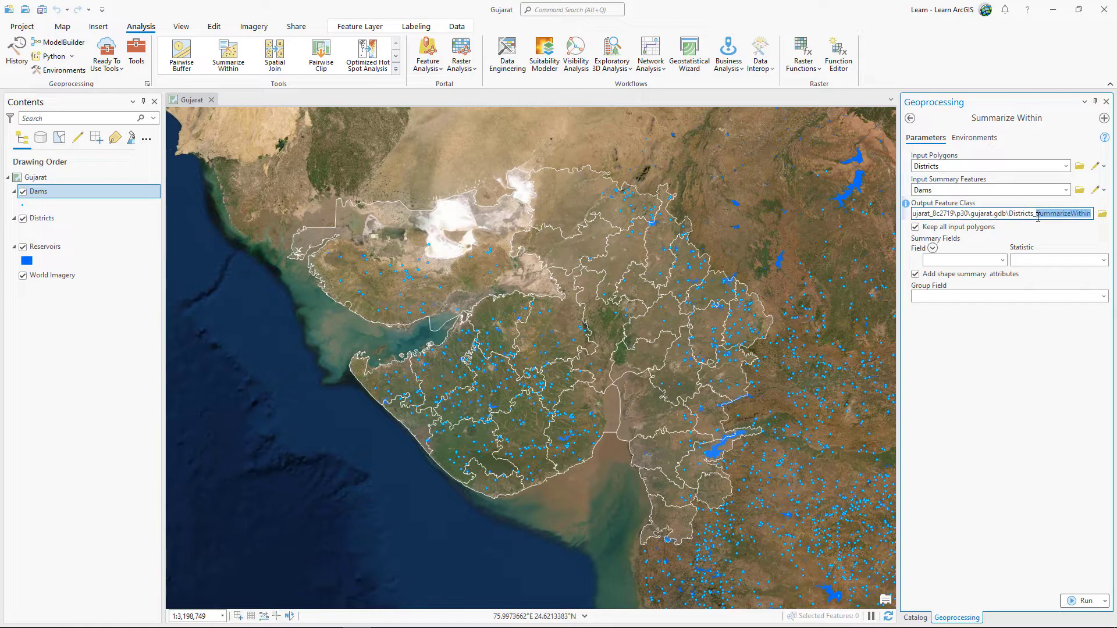
pyautogui.write('Dams')
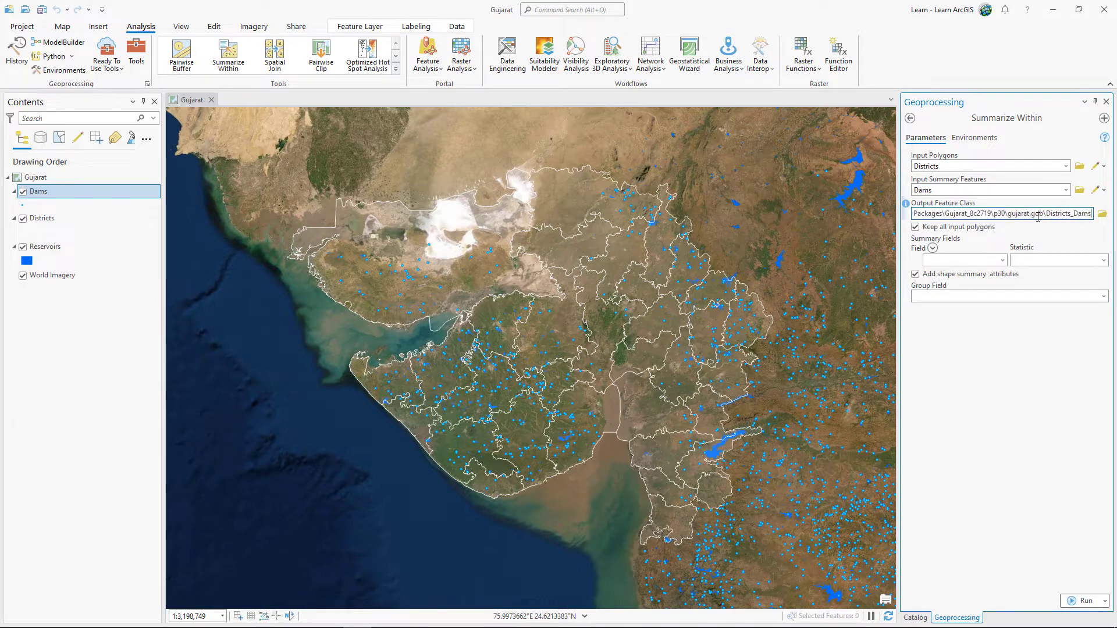
pyautogui.press('Tab')
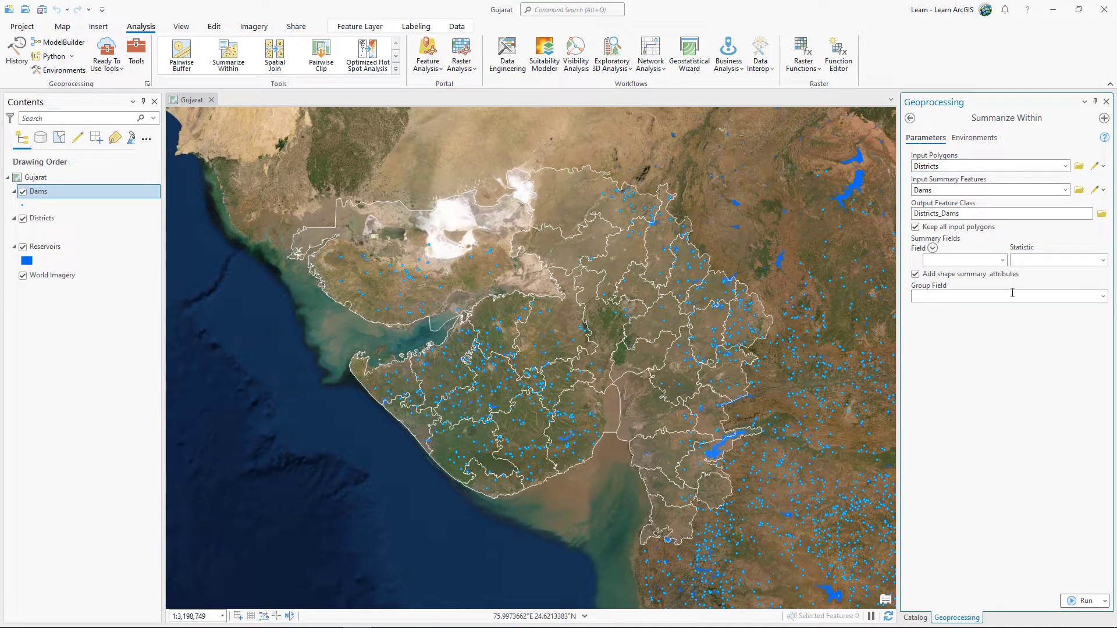
# Step: Add Sum statistics for the Gross Storage Capacity (km3) and Reservoir Area fields
pyautogui.click(1003, 260)
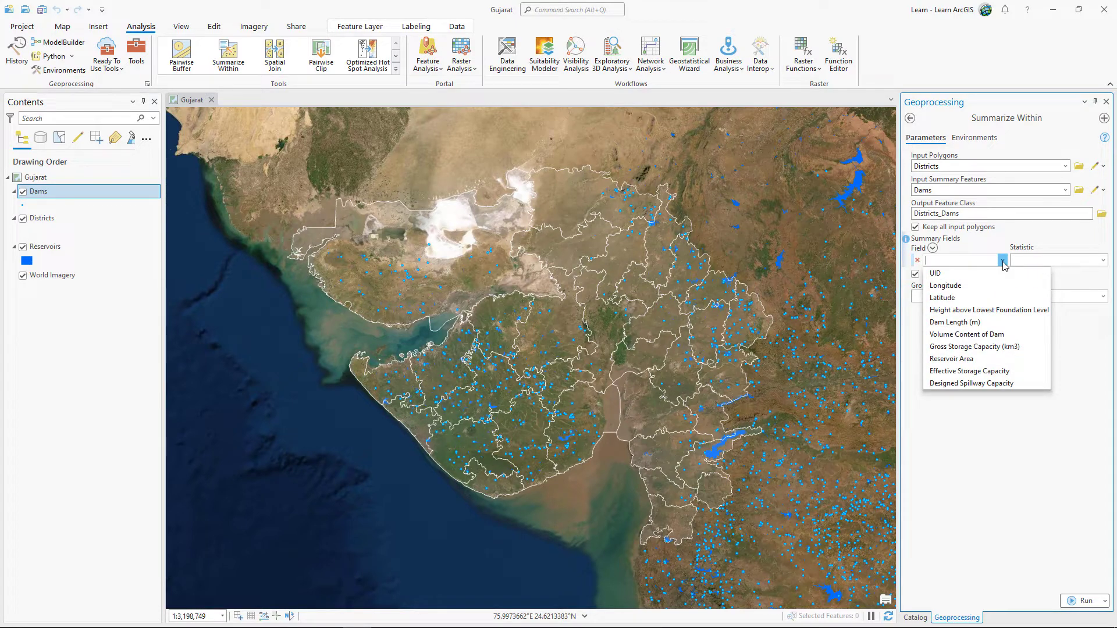
pyautogui.click(1019, 347)
pyautogui.click(1104, 261)
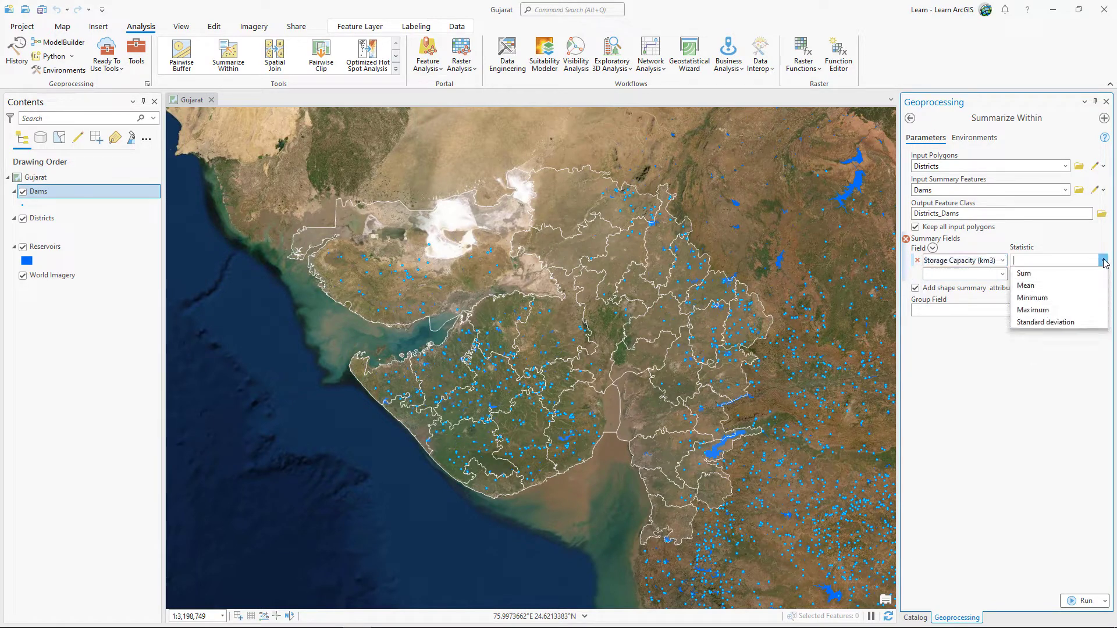
pyautogui.click(1100, 275)
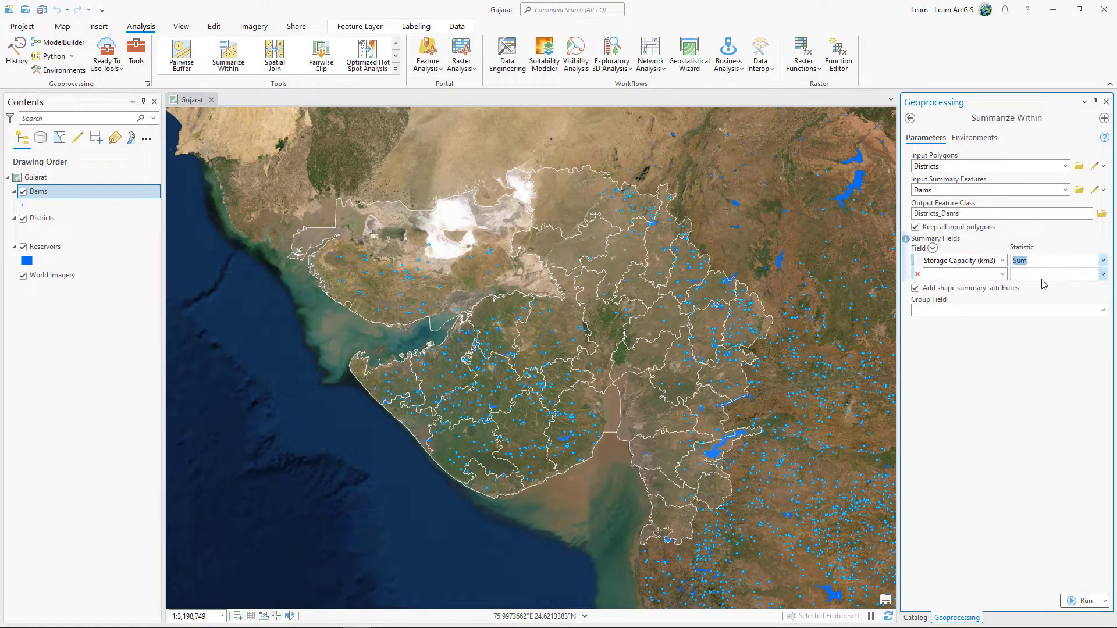
pyautogui.click(1002, 274)
pyautogui.click(951, 372)
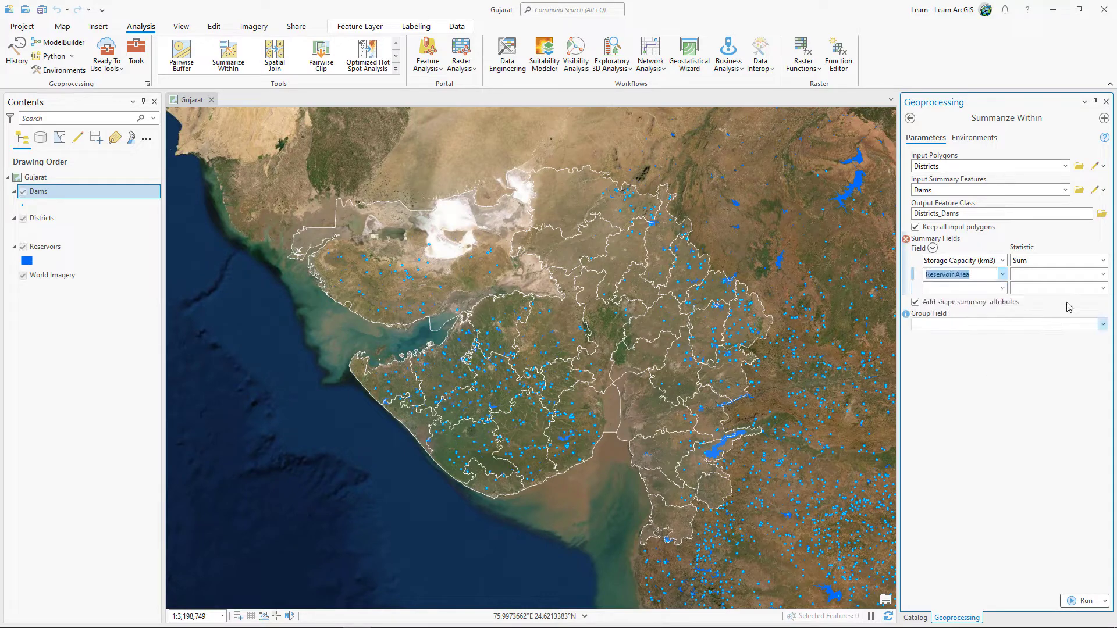
pyautogui.click(1104, 275)
pyautogui.click(1026, 288)
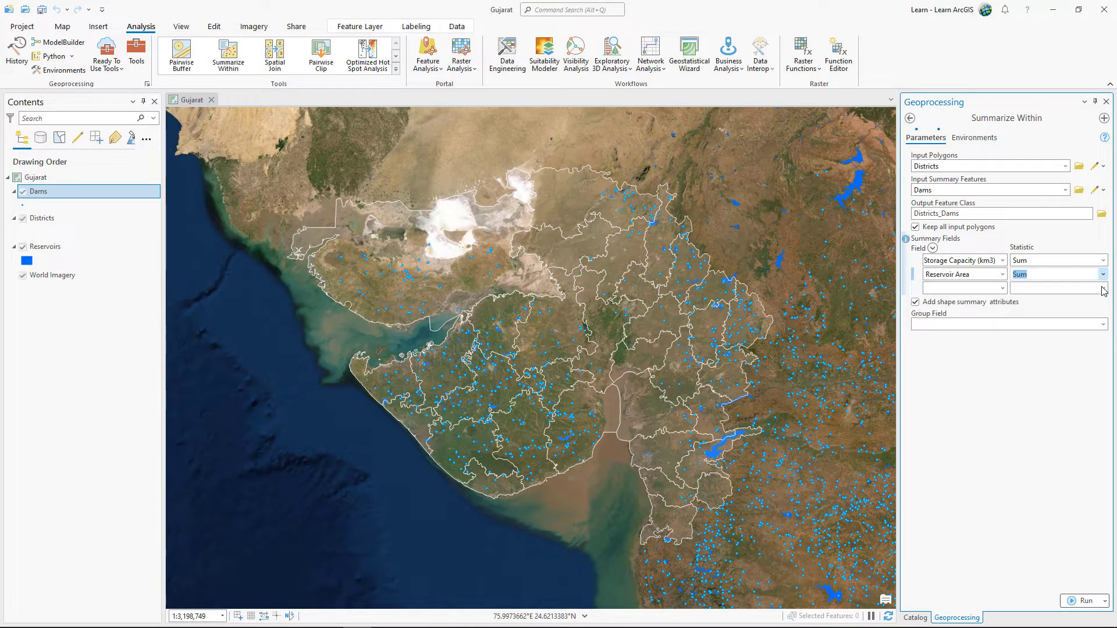
# Step: Run the tool to create Districts_Dams, then hide the original Districts layer
pyautogui.click(1093, 601)
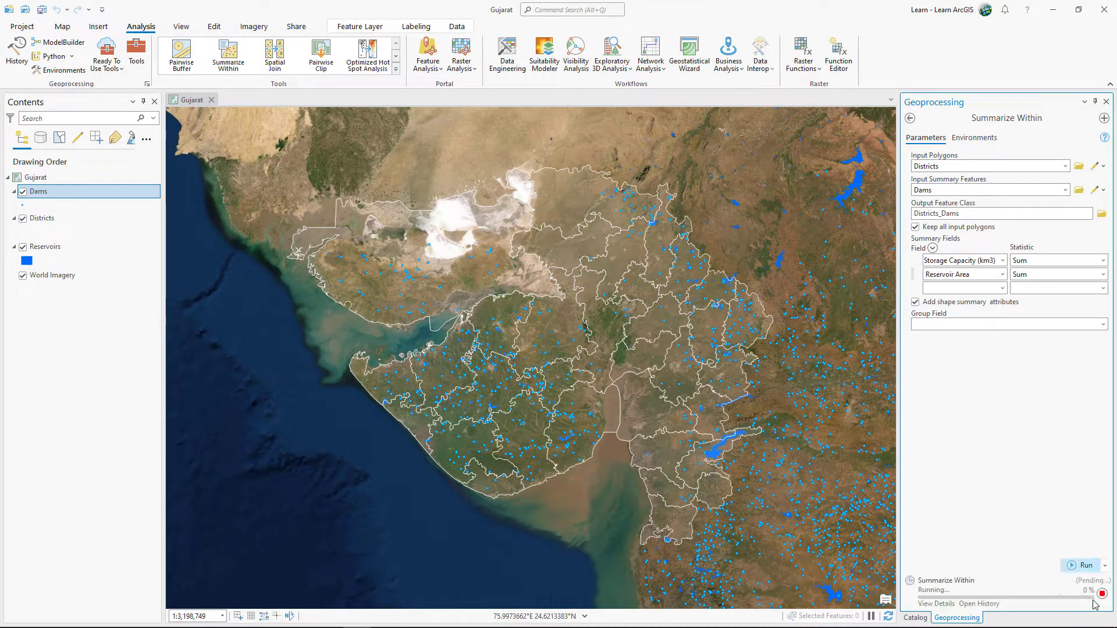
pyautogui.moveTo(1094, 601)
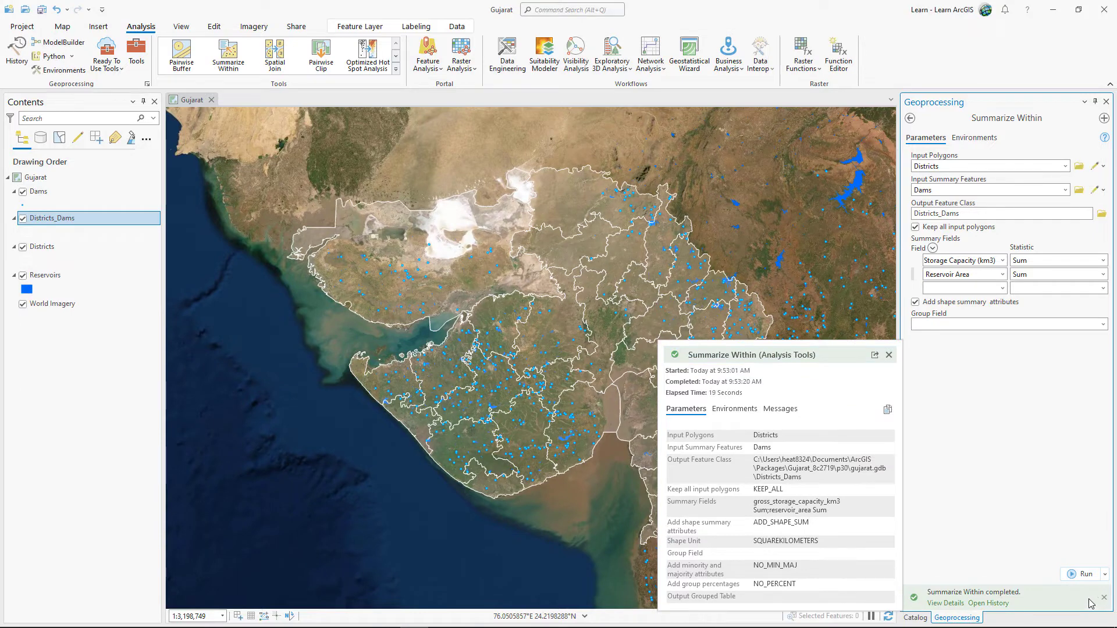
pyautogui.click(22, 246)
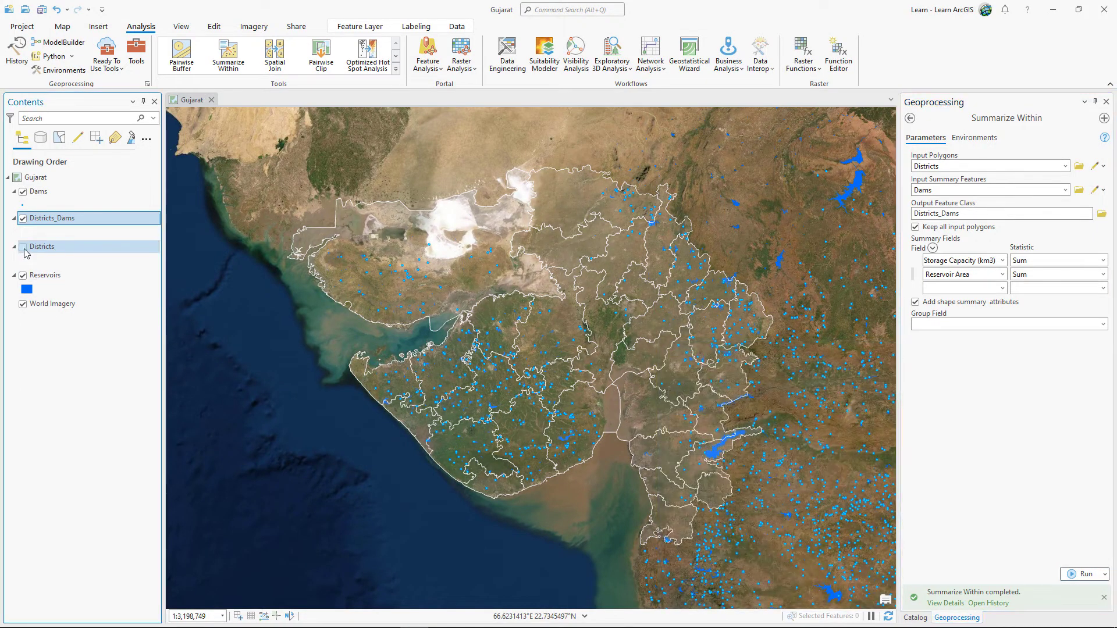
# Step: Open the Districts_Dams table and inspect the Sum gross_storage_capacity_km3, Sum reservoir_area and Count of Points columns
pyautogui.rightClick(87, 224)
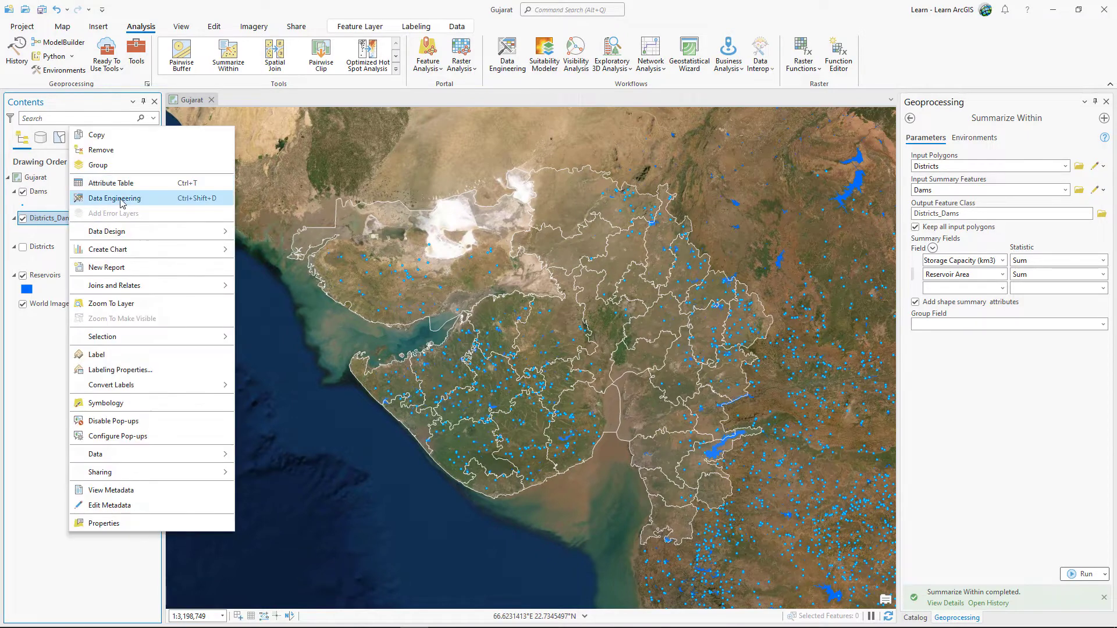
pyautogui.click(156, 187)
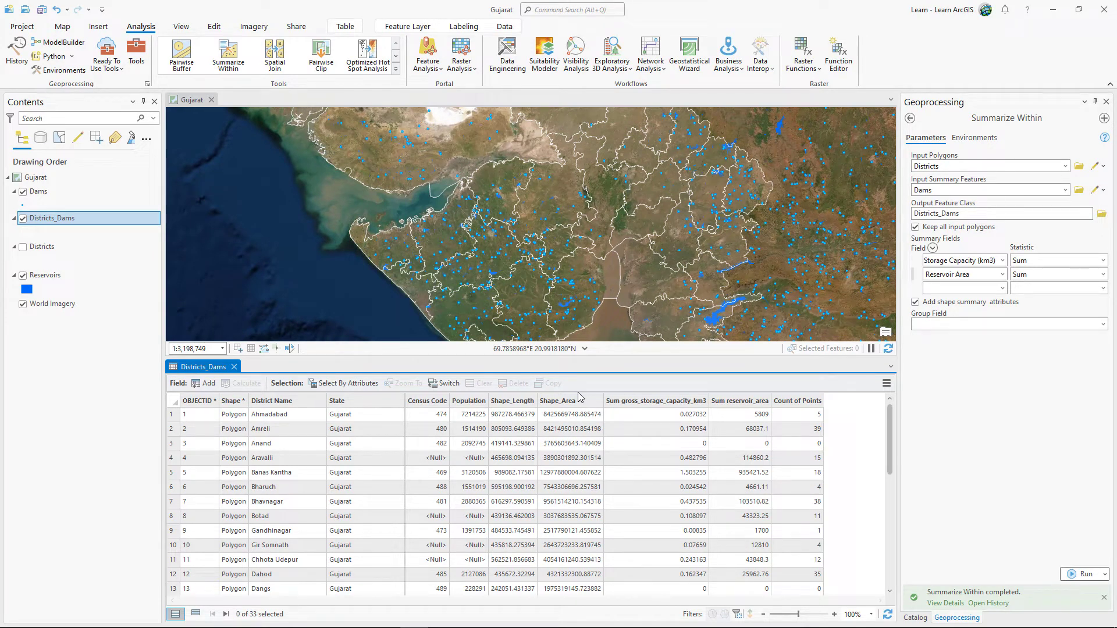
pyautogui.click(618, 402)
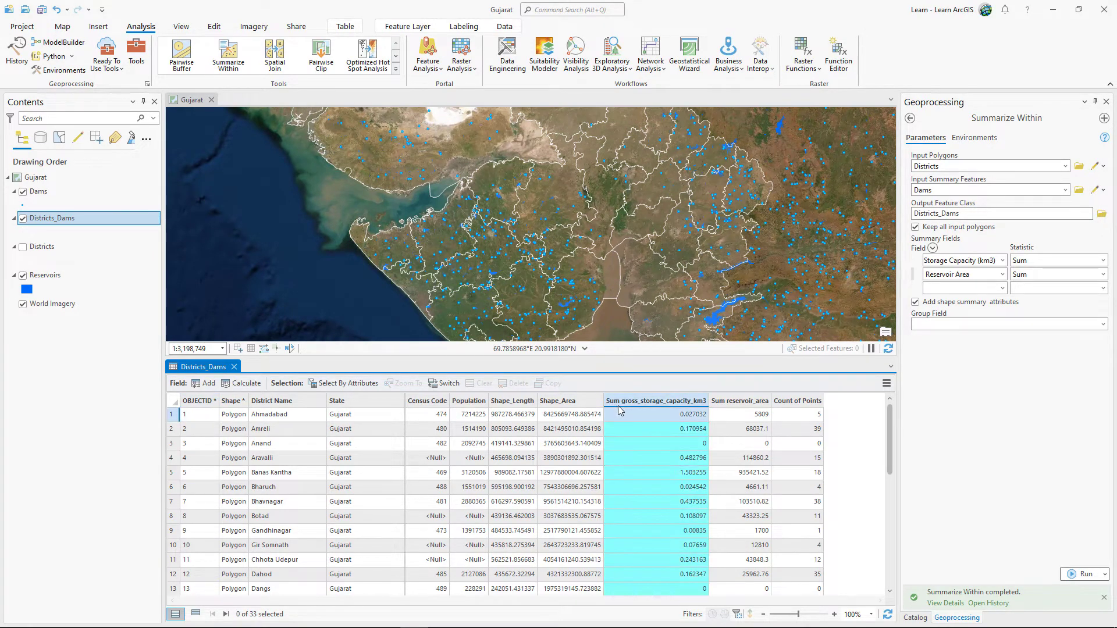
pyautogui.click(727, 402)
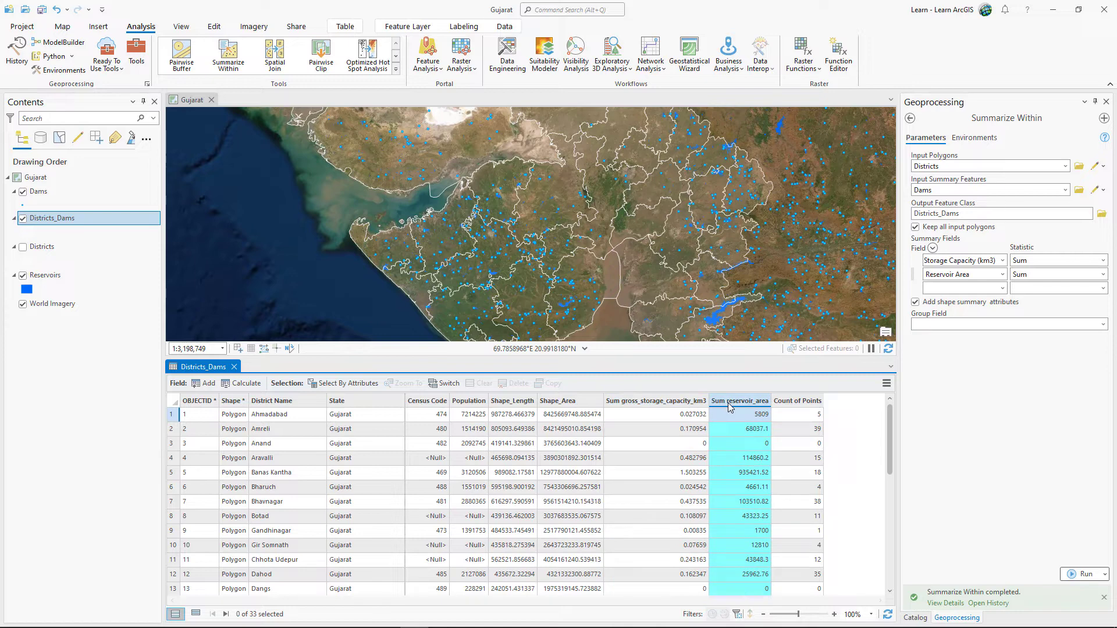
pyautogui.click(789, 404)
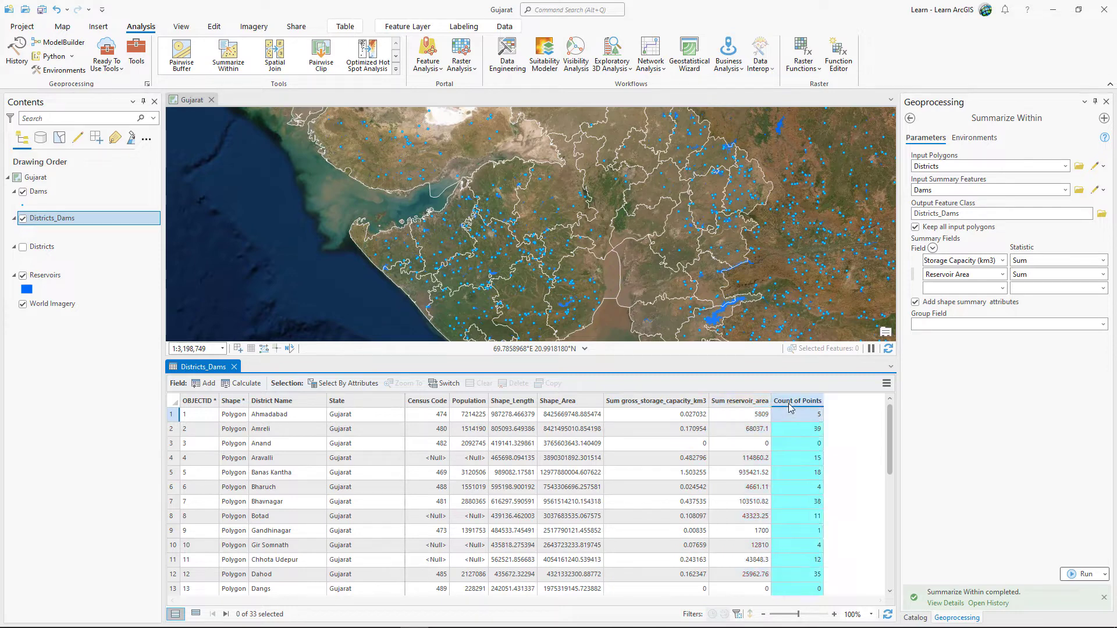
# Step: Zoom in on the large south-eastern reservoir and reselect the Sum reservoir_area column
pyautogui.scroll(5, 734, 307)
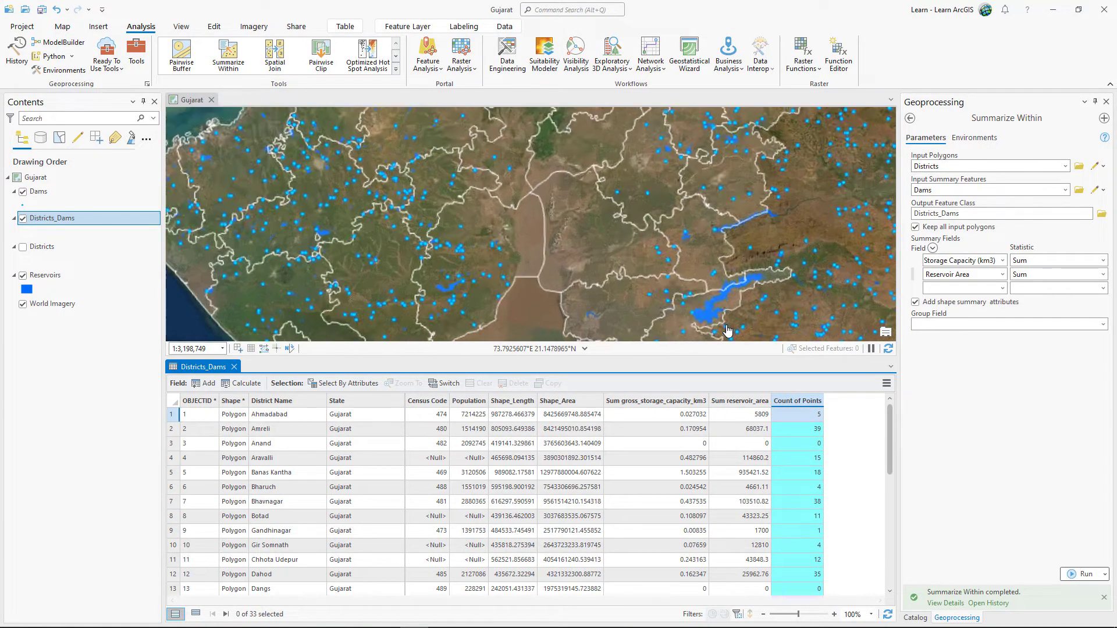
pyautogui.click(739, 228)
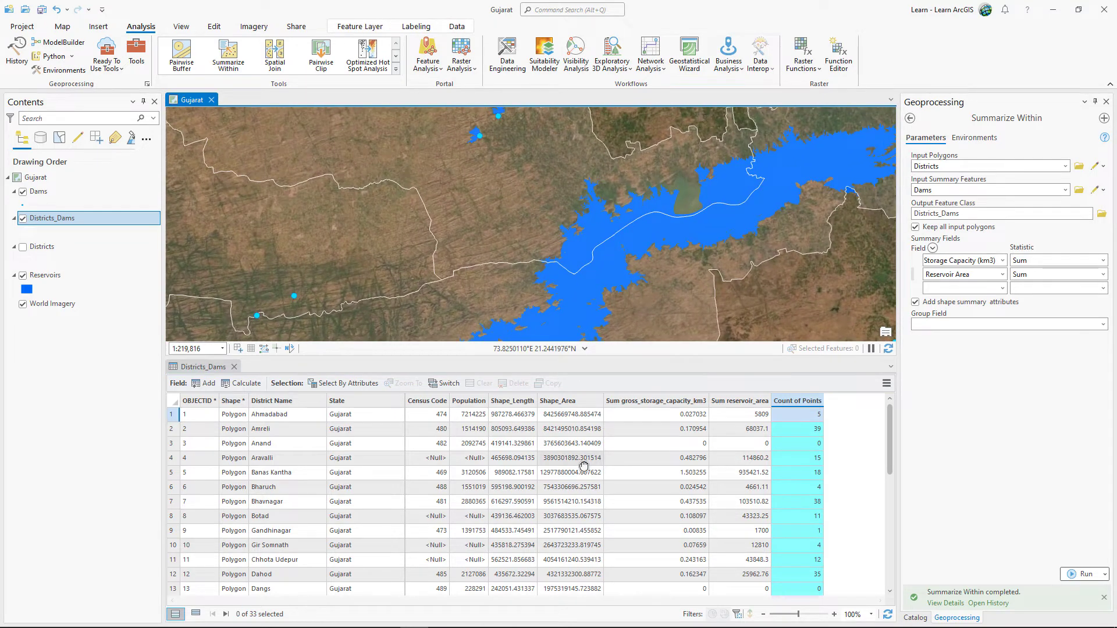
pyautogui.click(730, 410)
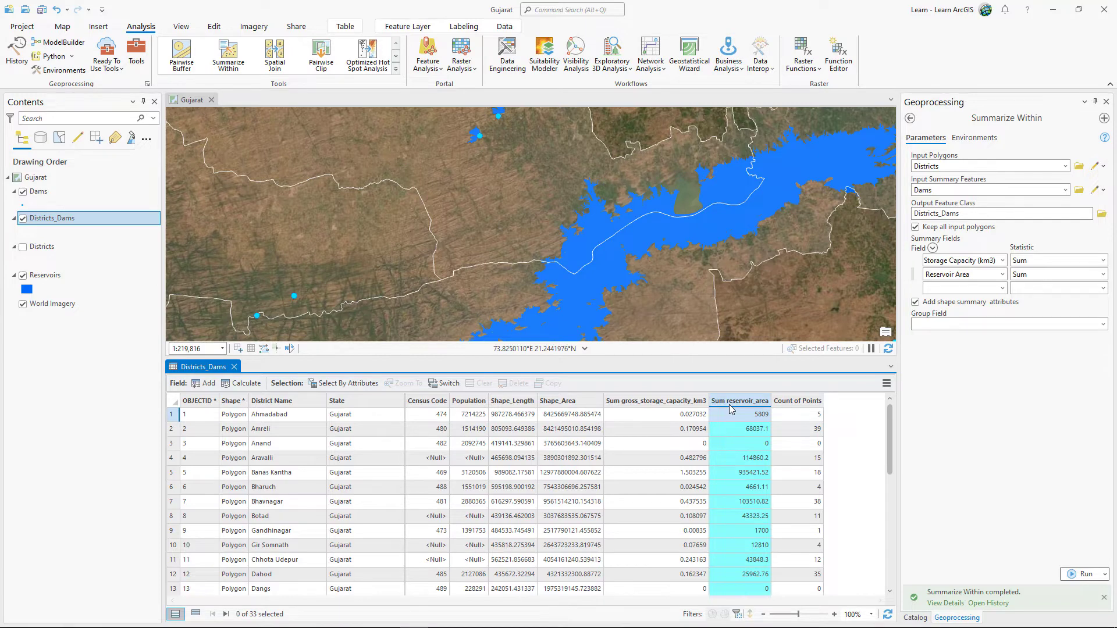
# Step: Permanently delete the Sum reservoir_area field and close the Districts_Dams table
pyautogui.rightClick(732, 406)
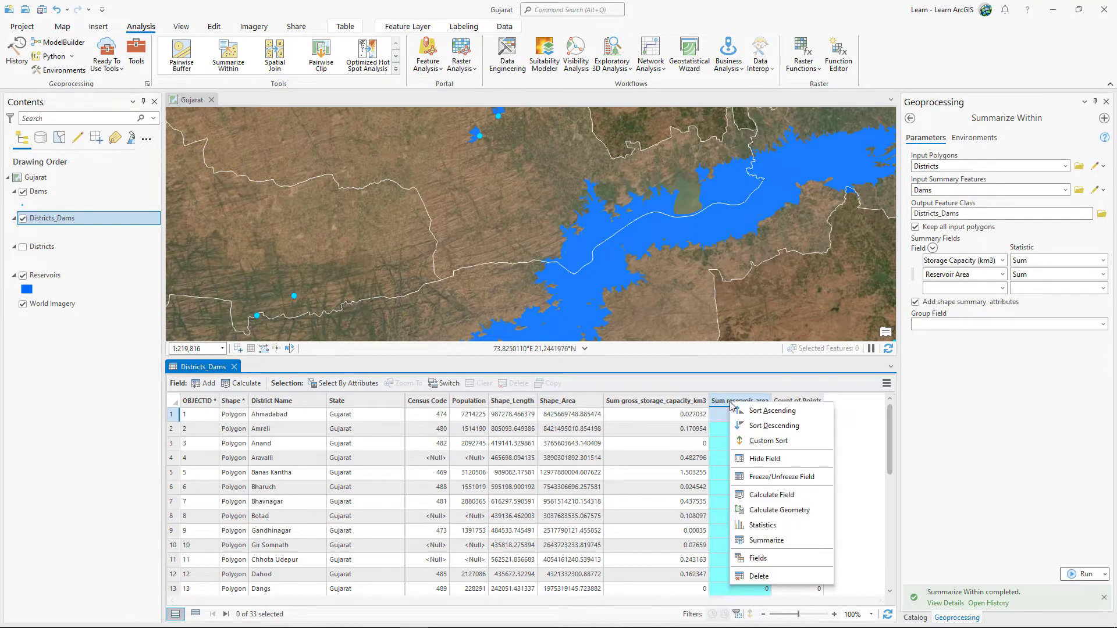
pyautogui.click(783, 576)
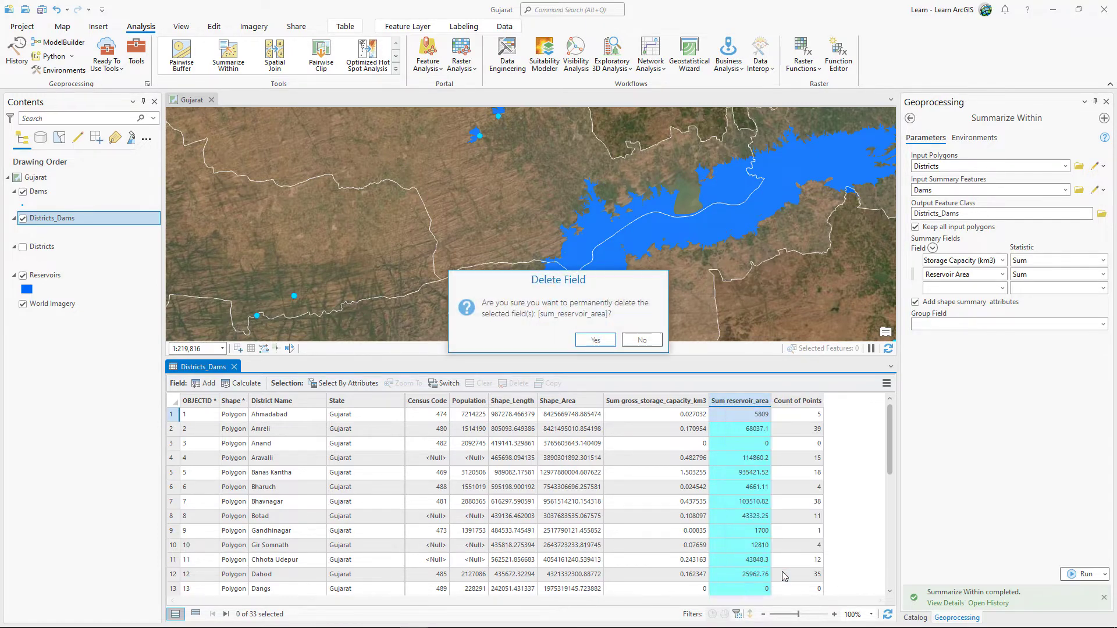
pyautogui.click(607, 339)
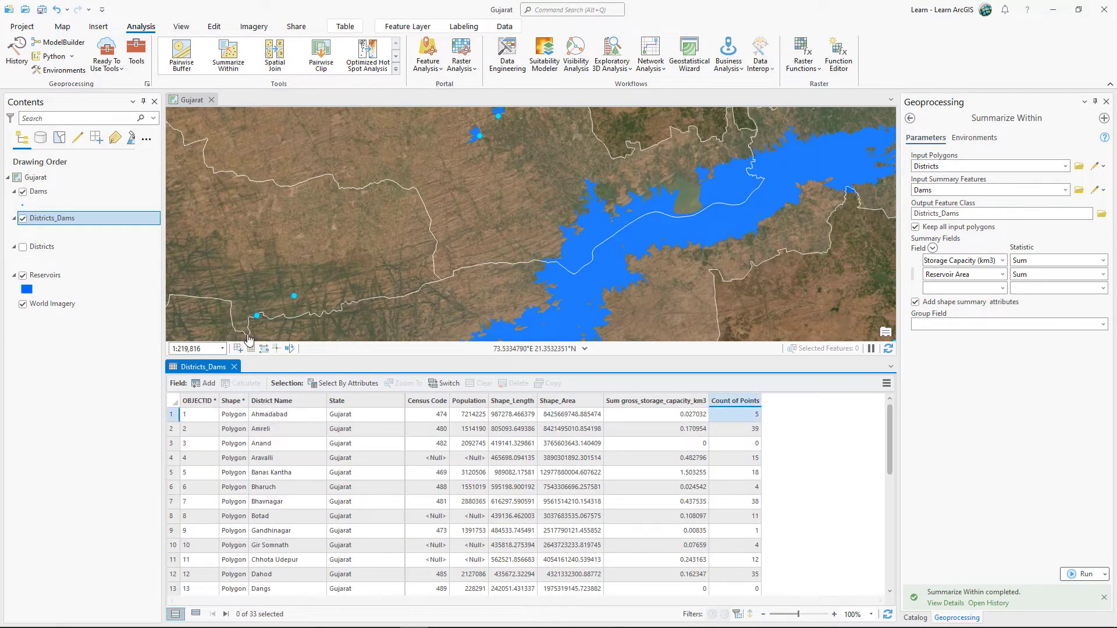
pyautogui.click(234, 367)
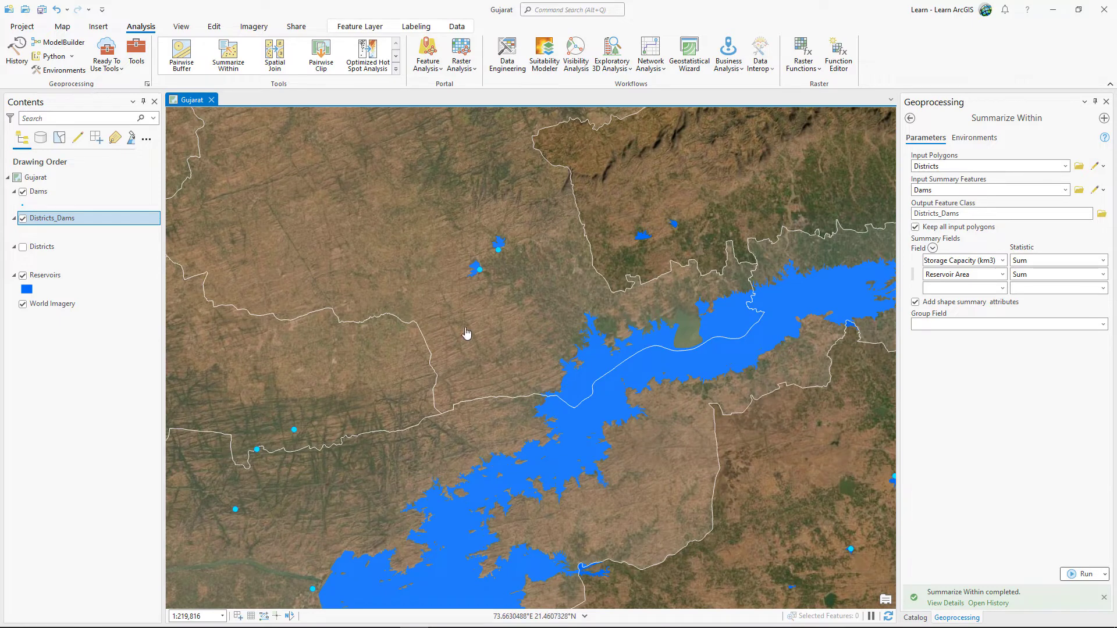
# Step: Summarize Reservoirs within Districts_Dams, with output Districts_Dams_Reservoirs
pyautogui.click(1065, 191)
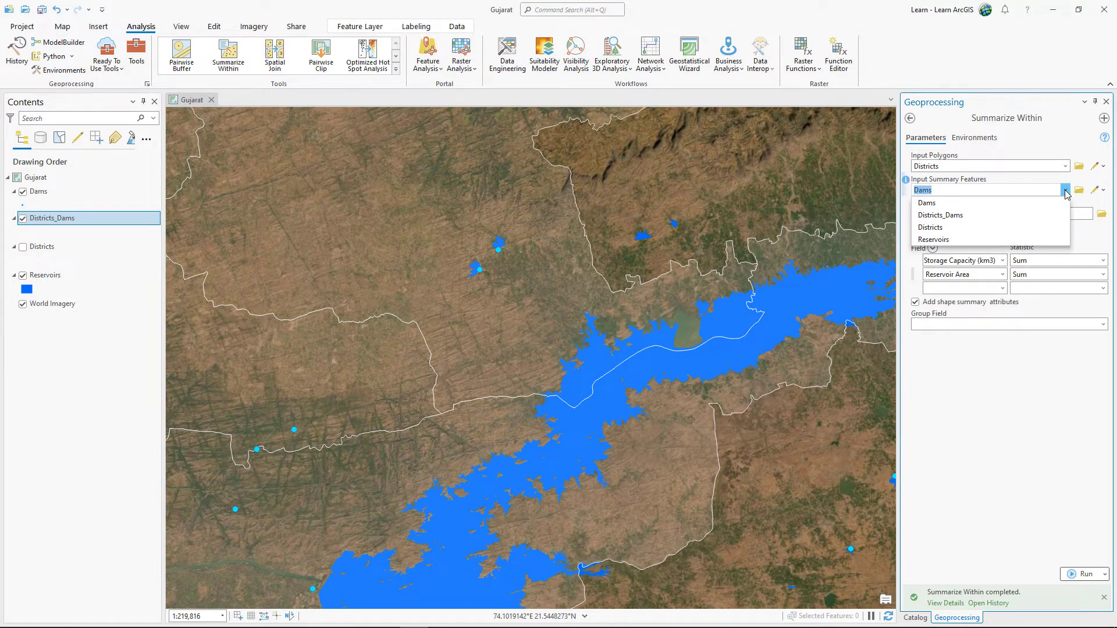
pyautogui.click(1048, 240)
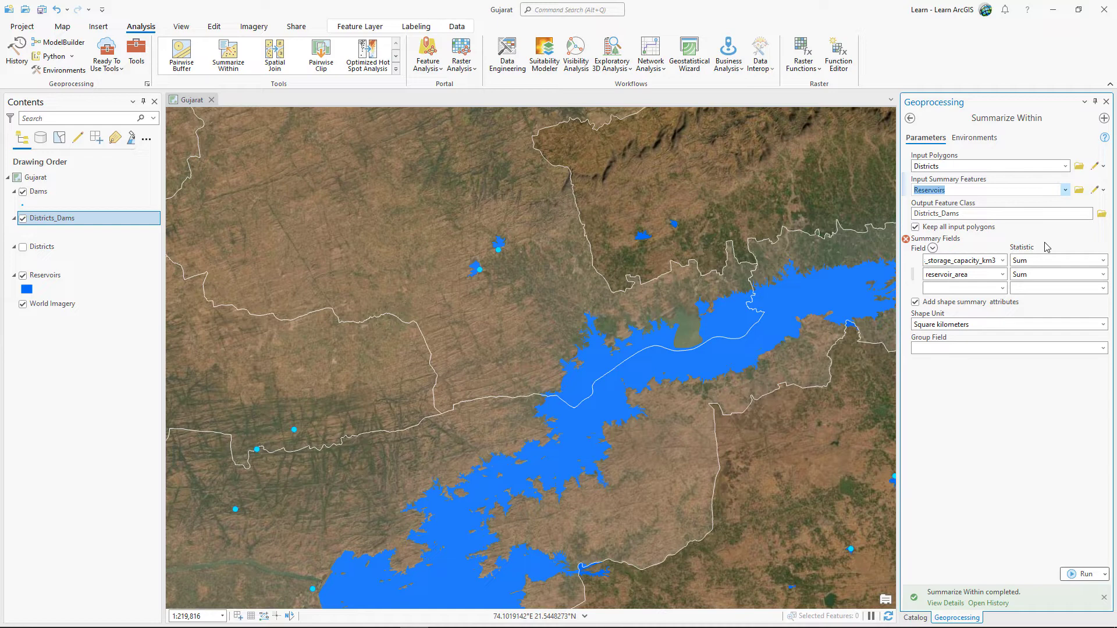
pyautogui.click(1065, 166)
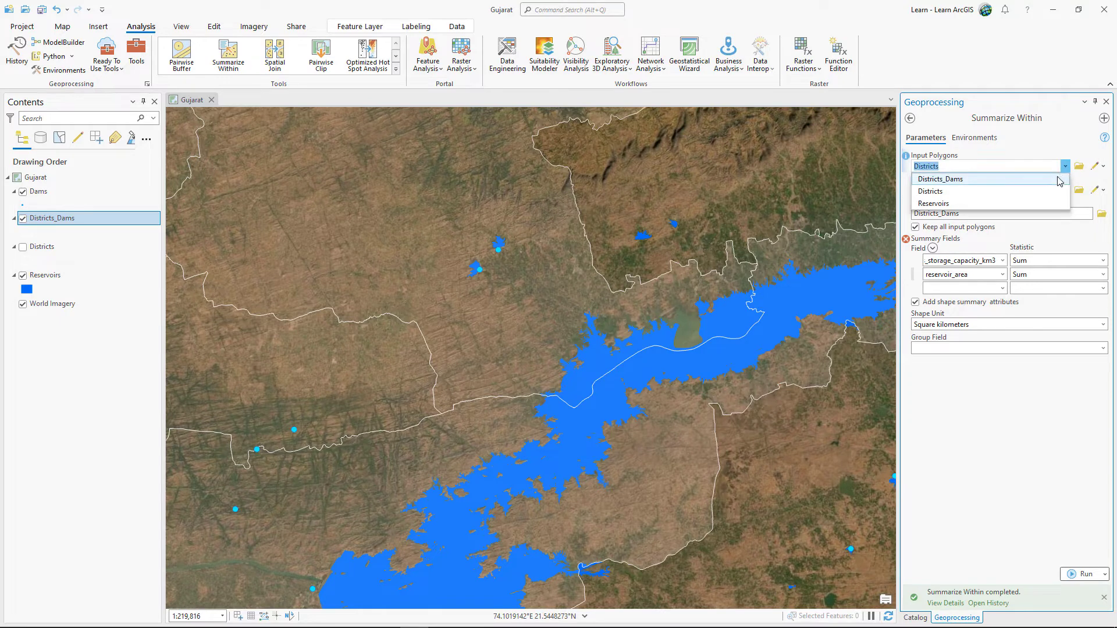
pyautogui.click(1057, 179)
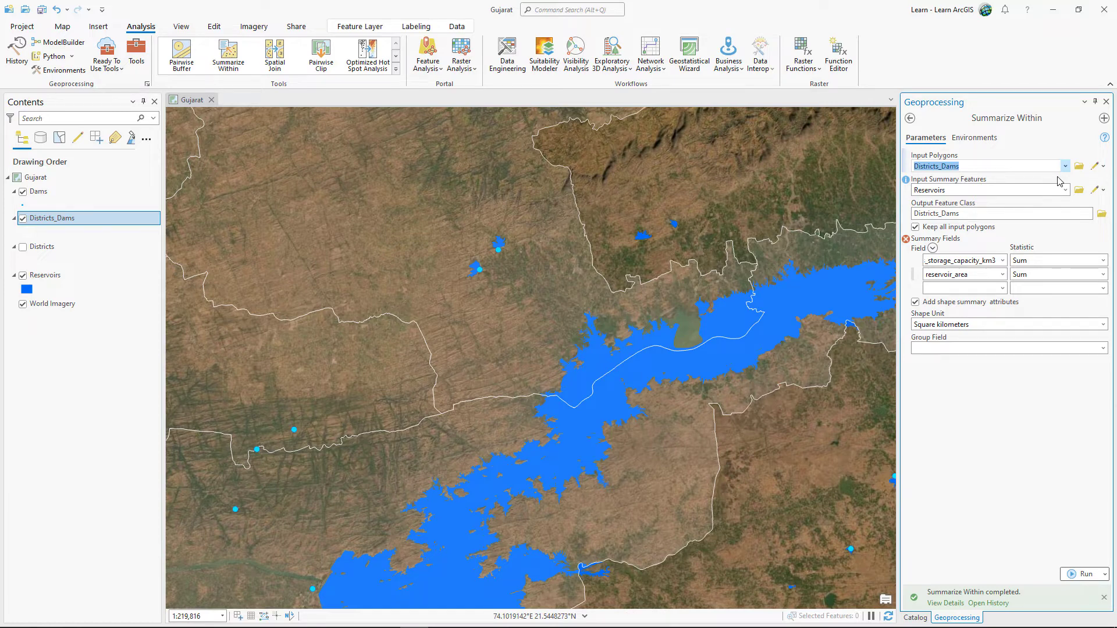
pyautogui.click(1063, 213)
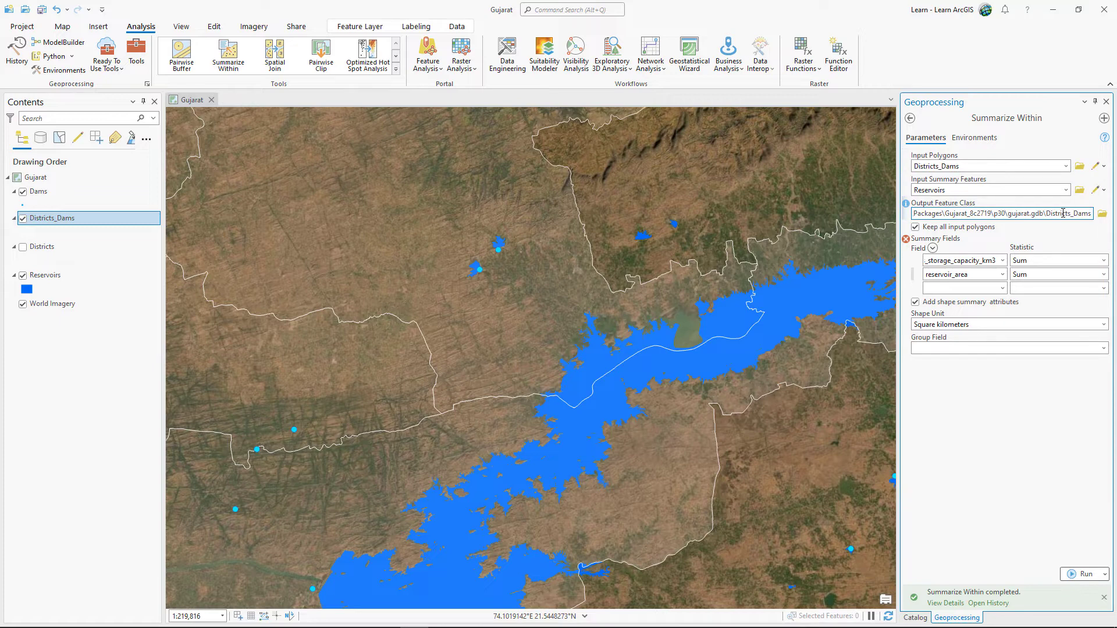
pyautogui.write('_Reserv')
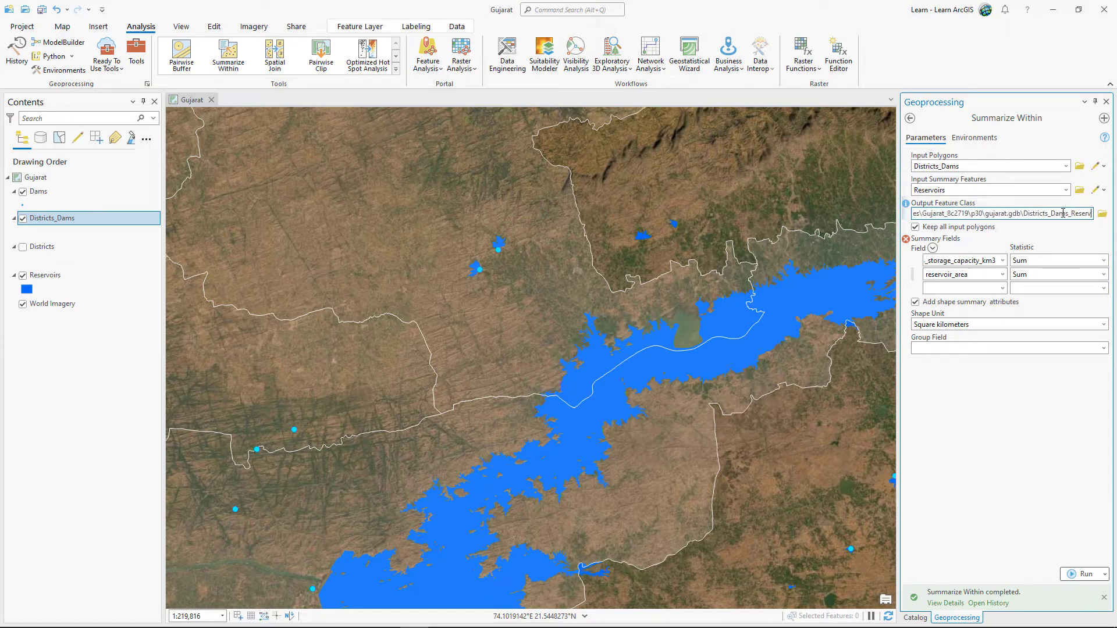
pyautogui.write('oirs')
pyautogui.press('Tab')
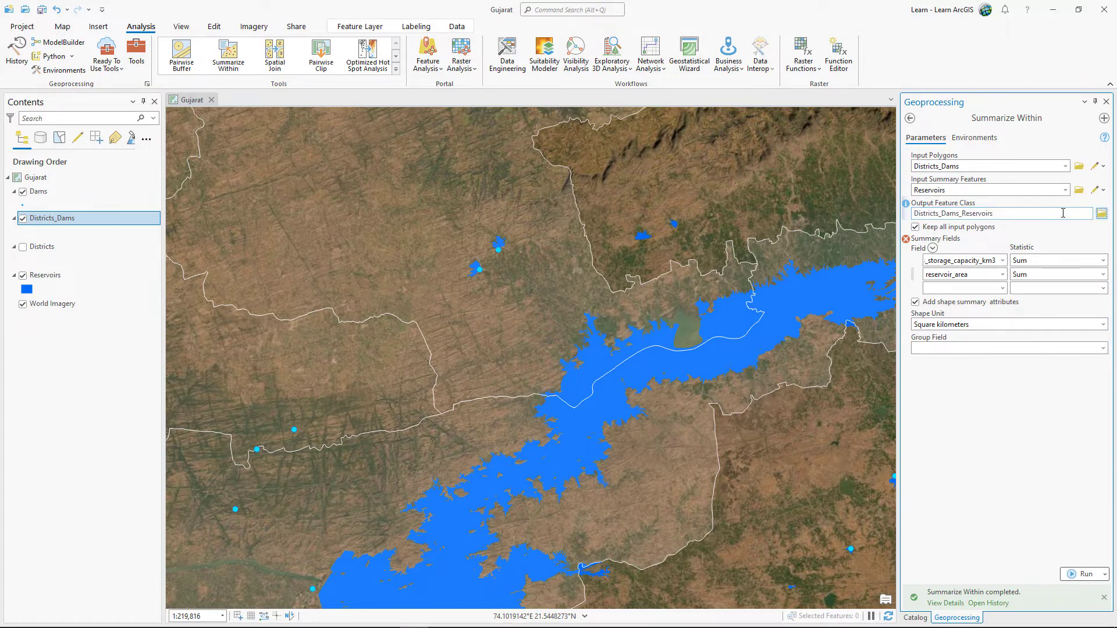
# Step: Remove both summary fields, keep Square kilometers as the area unit, and run the tool
pyautogui.click(917, 261)
pyautogui.click(917, 261)
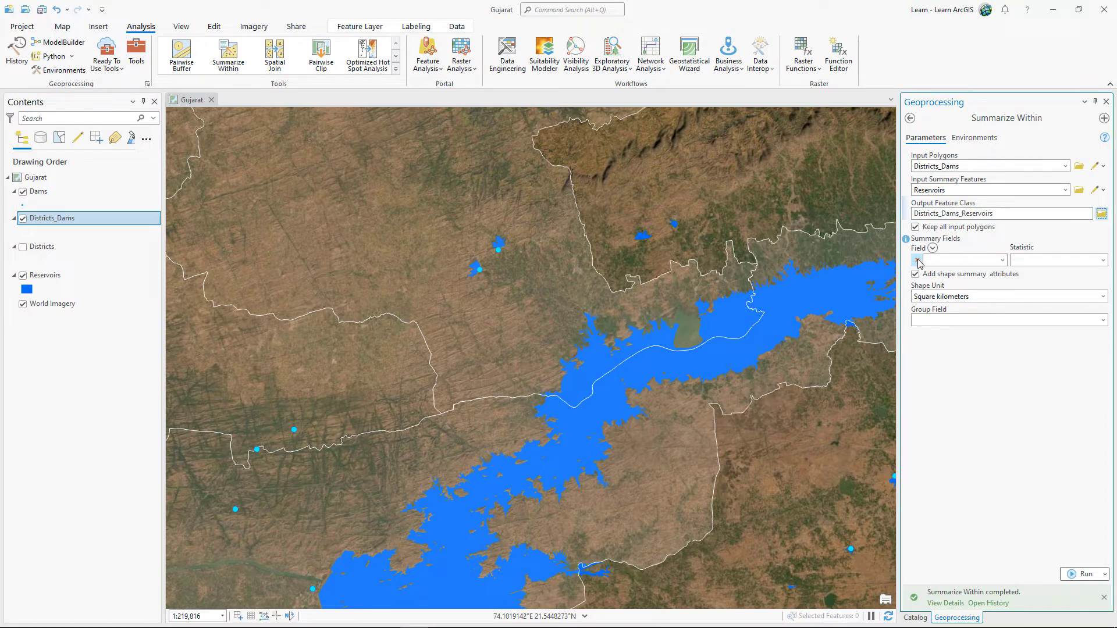
pyautogui.click(1102, 298)
pyautogui.click(1103, 297)
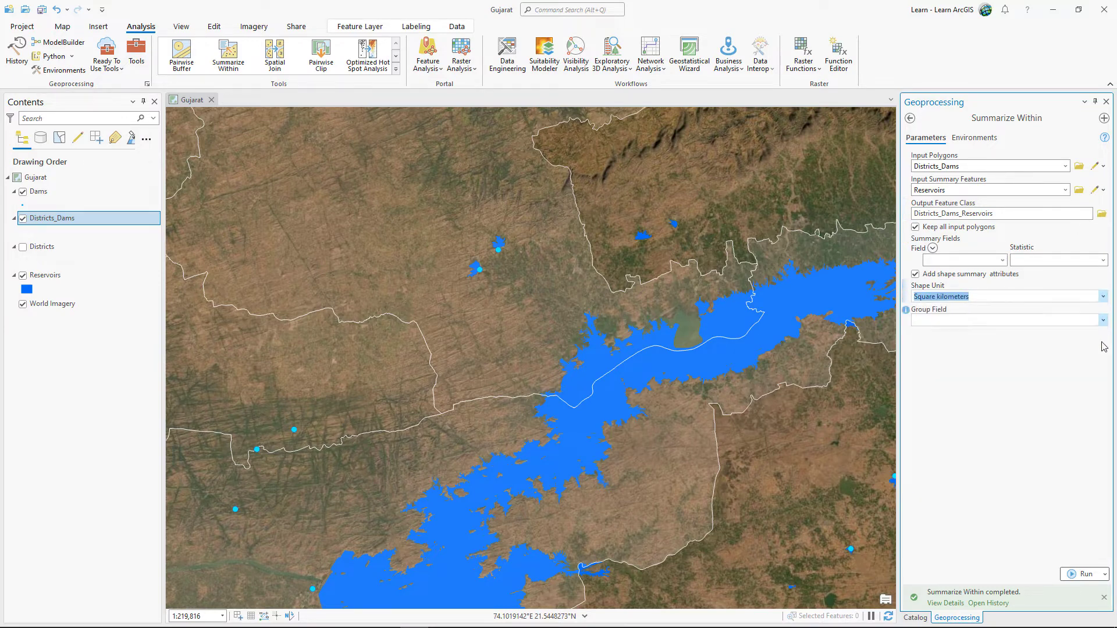
pyautogui.click(1102, 514)
pyautogui.click(1099, 575)
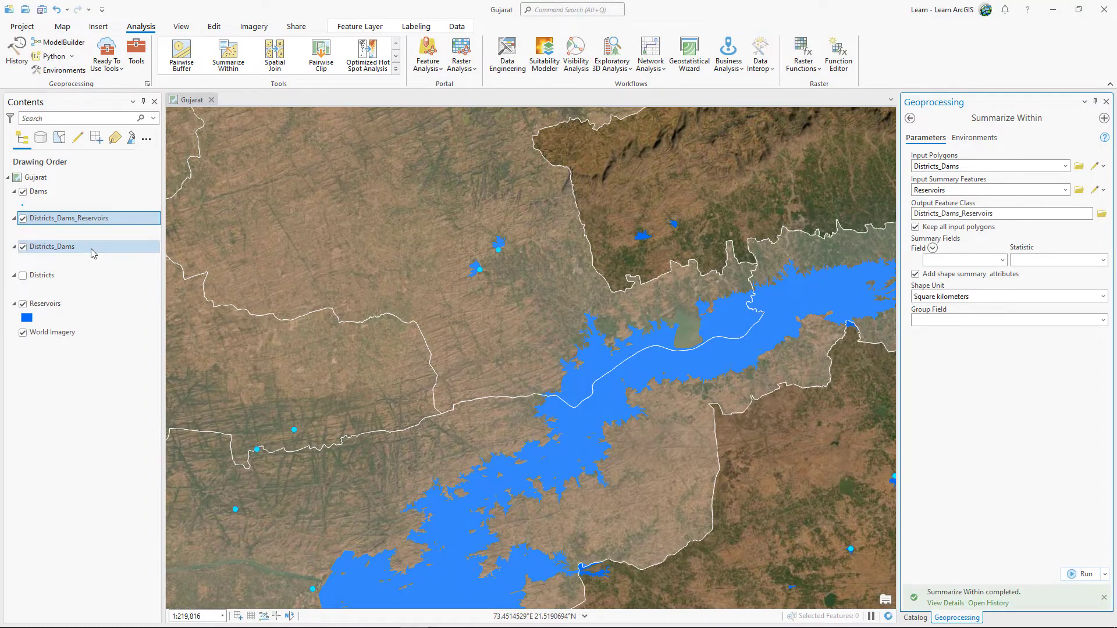
# Step: Zoom the map to the Districts_Dams_Reservoirs layer's extent
pyautogui.click(126, 222)
pyautogui.rightClick(126, 223)
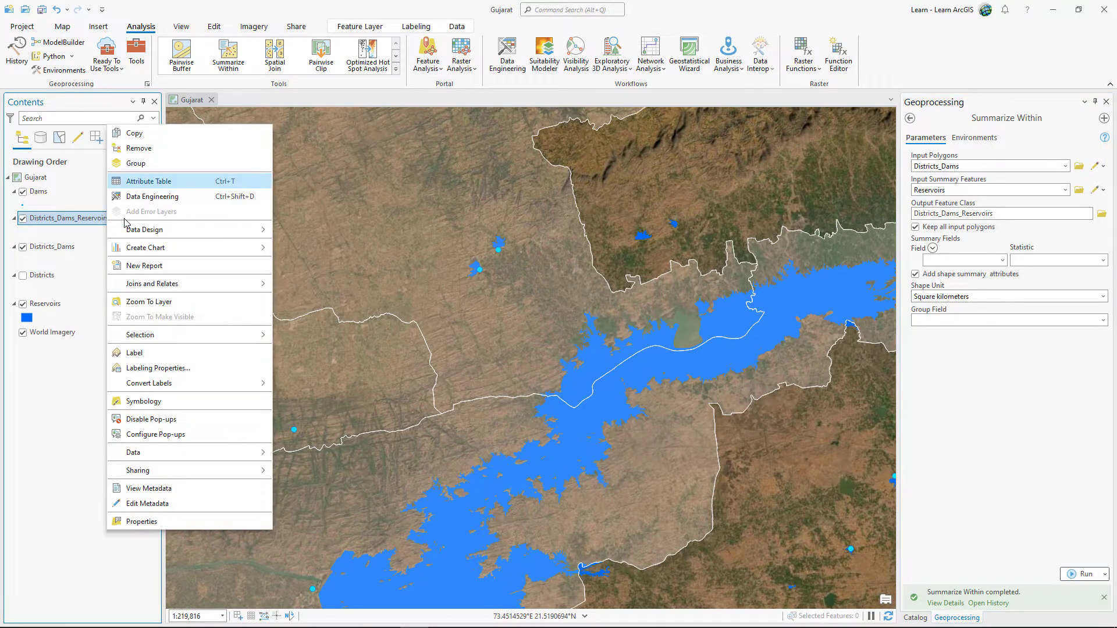
pyautogui.click(165, 298)
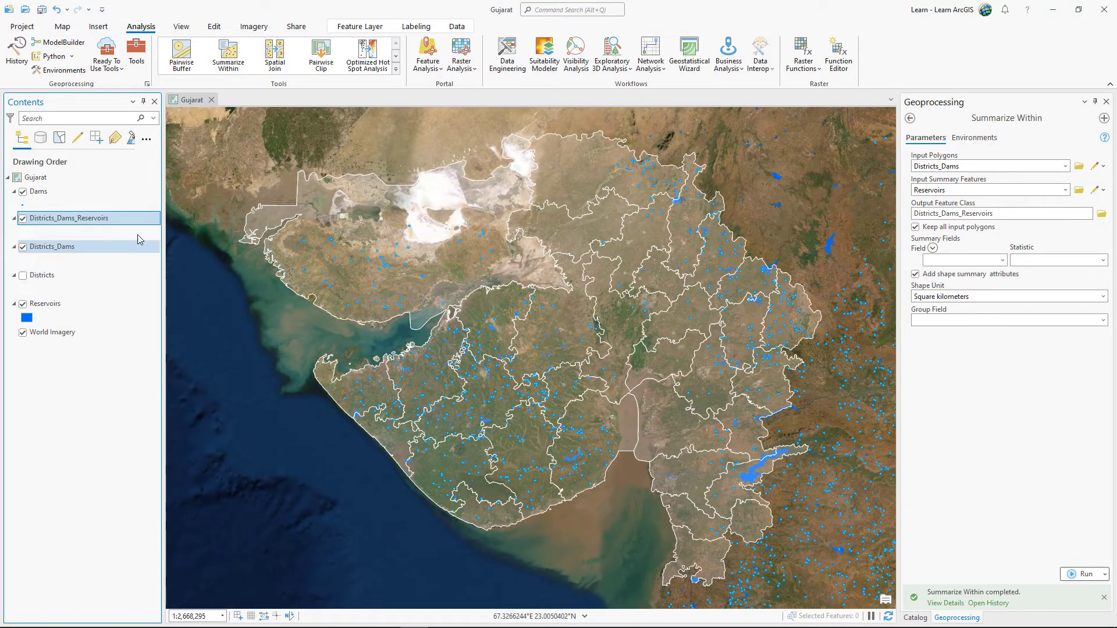
# Step: Review the Summarized Area in SQUAREKILOMETERS and Count of Polygons columns, then hide Reservoirs
pyautogui.rightClick(127, 218)
pyautogui.click(162, 272)
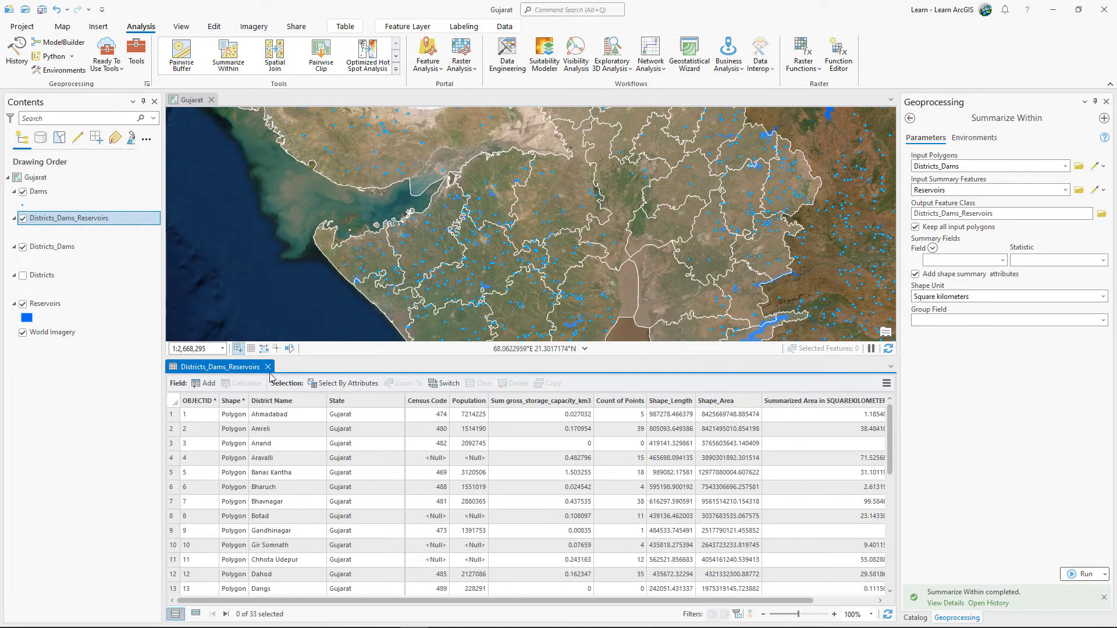
pyautogui.moveTo(528, 600); pyautogui.dragTo(669, 626)
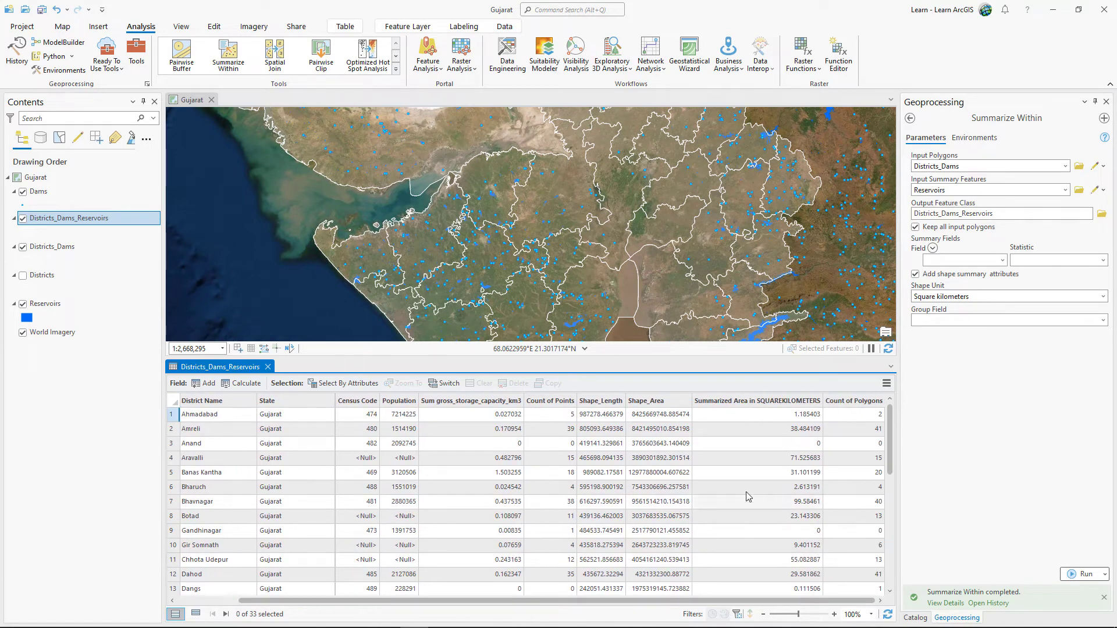
pyautogui.click(763, 402)
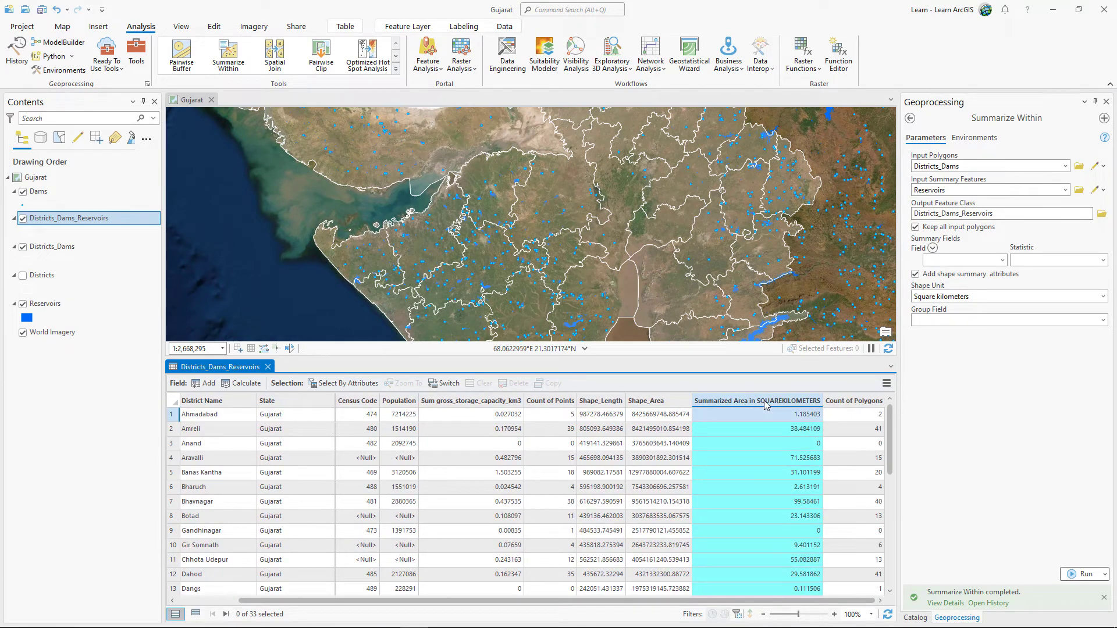
pyautogui.click(854, 402)
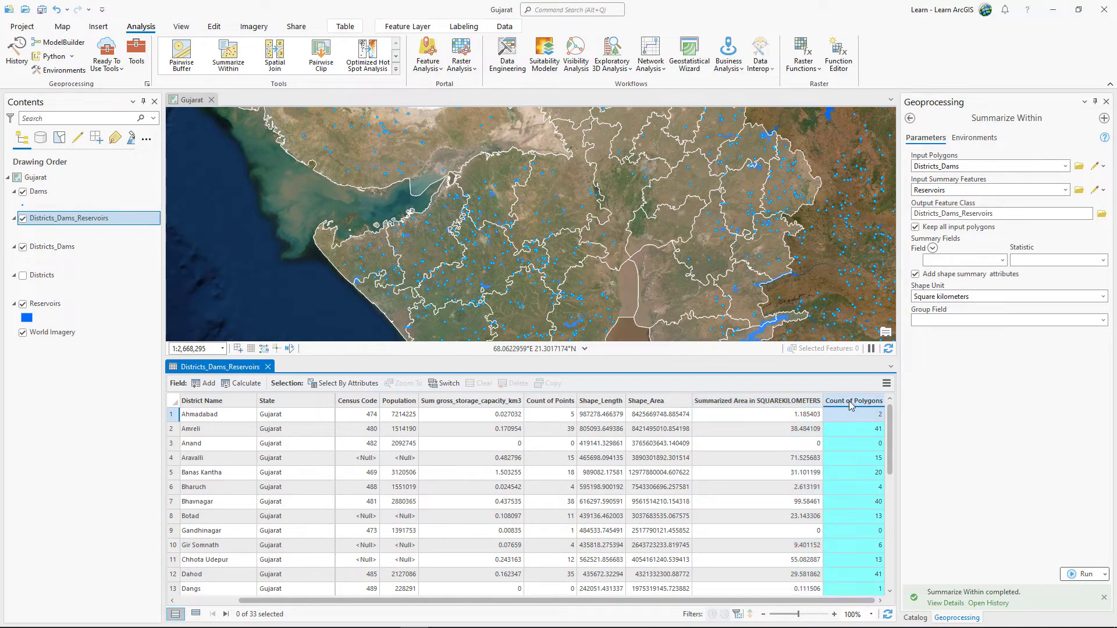
pyautogui.click(268, 366)
pyautogui.click(24, 305)
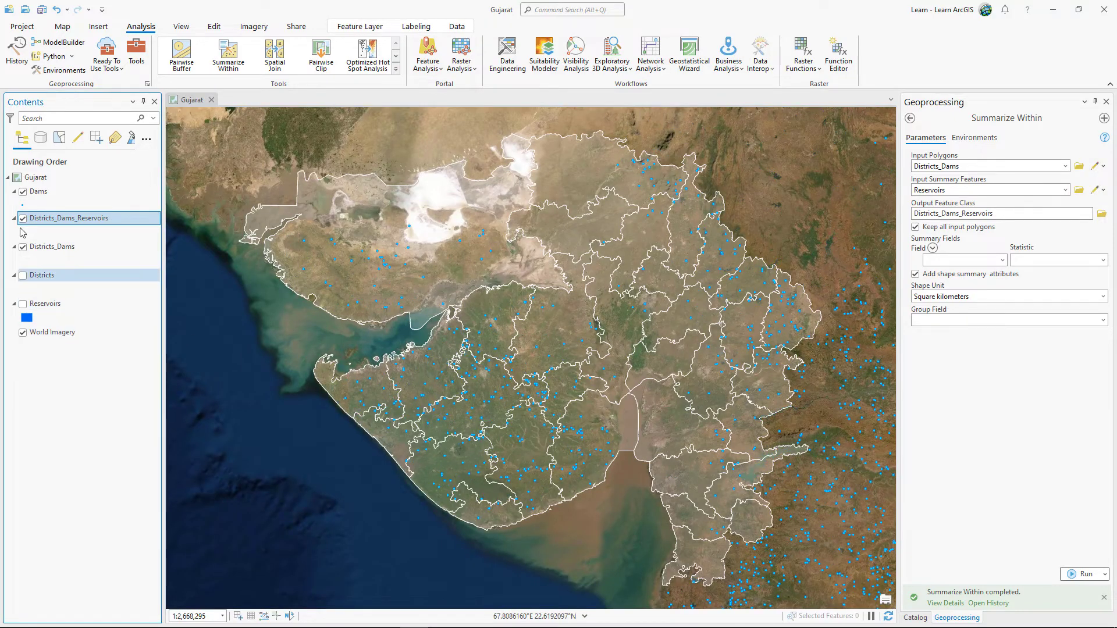
# Step: Hide the Dams layer and switch Districts_Dams_Reservoirs symbology to Proportional Symbols
pyautogui.click(22, 192)
pyautogui.rightClick(72, 223)
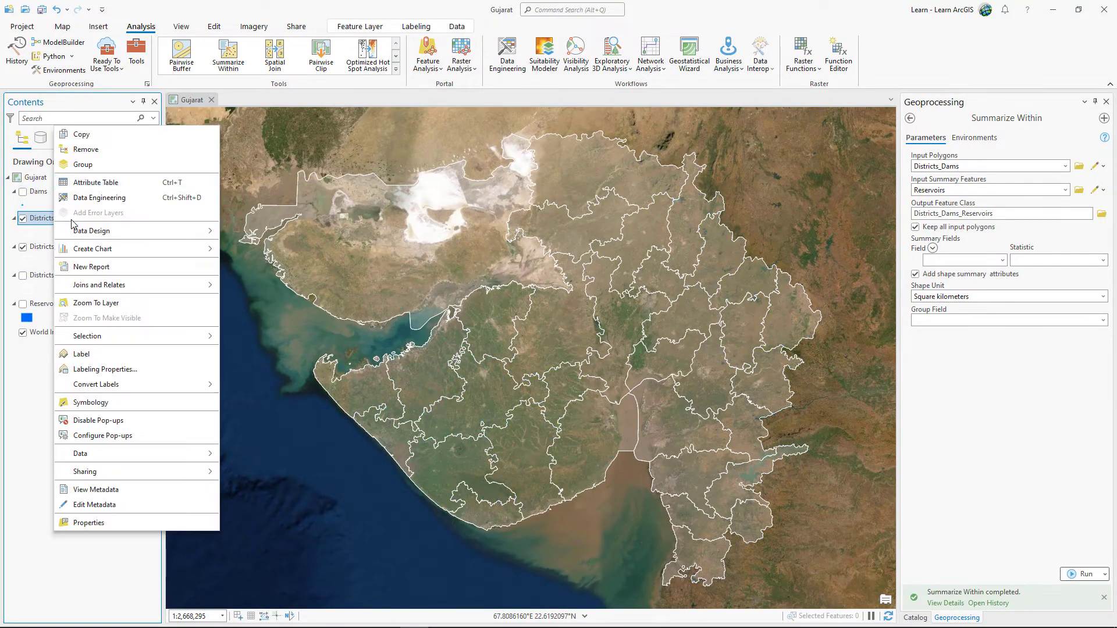
pyautogui.click(134, 403)
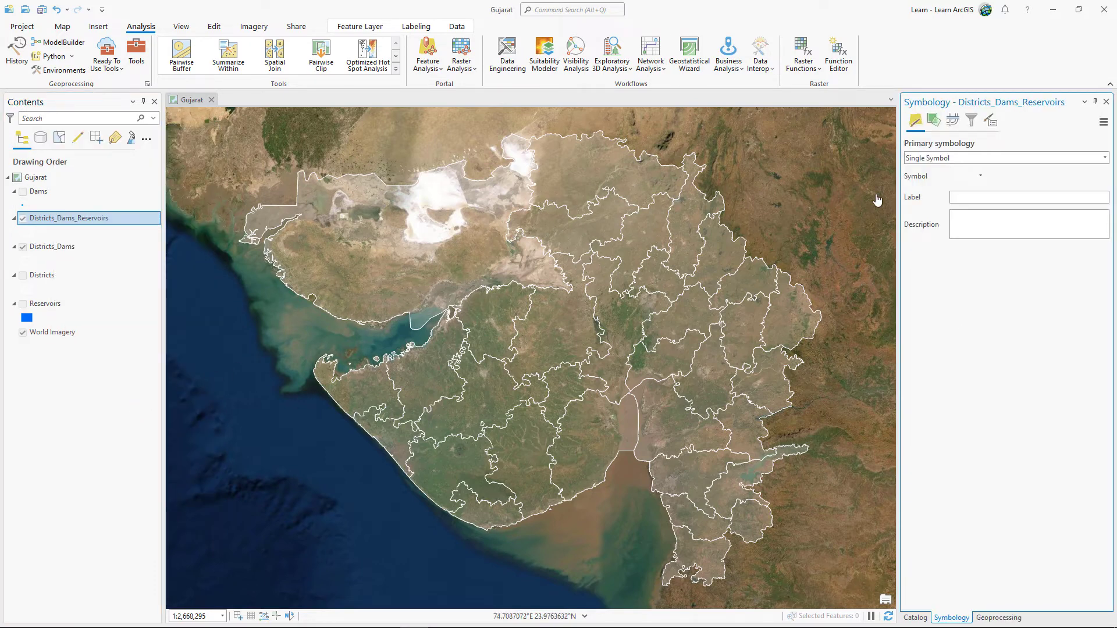
pyautogui.click(959, 159)
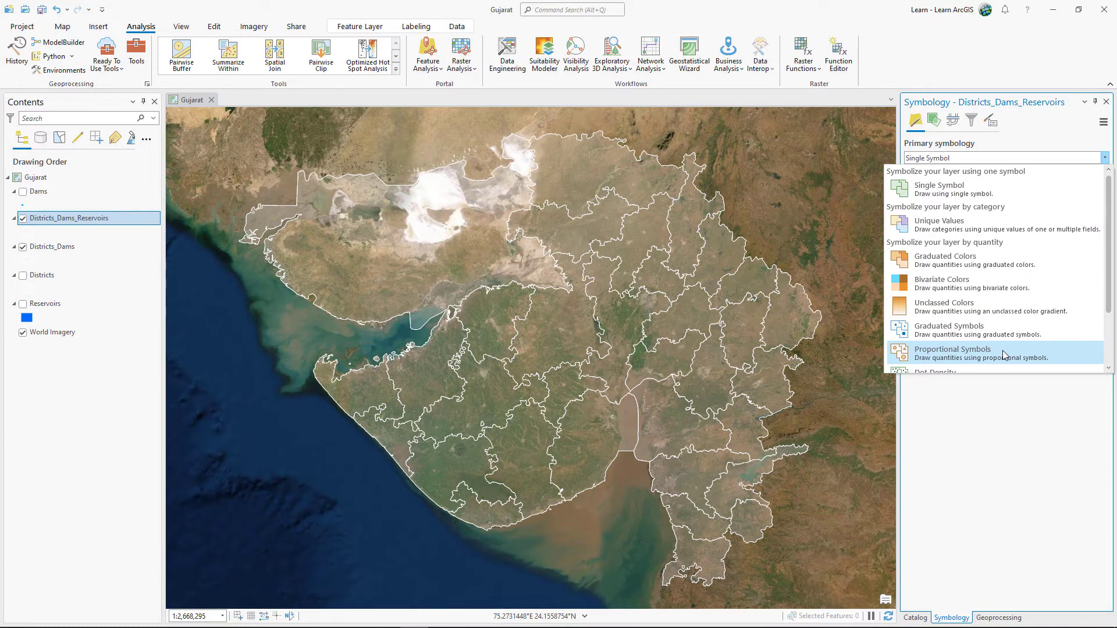
pyautogui.click(1002, 352)
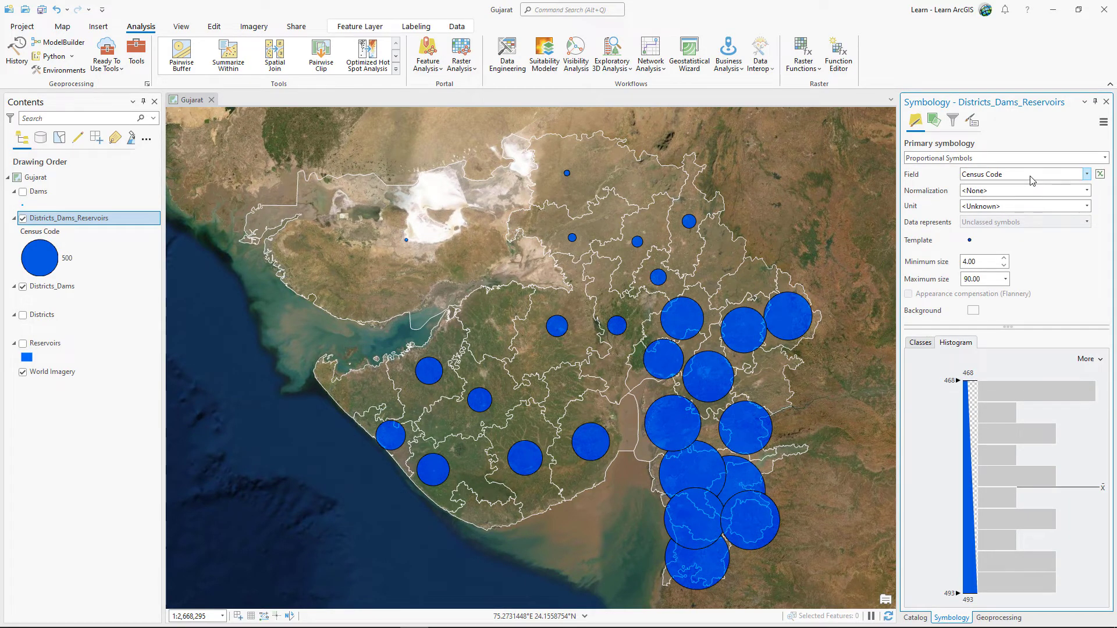
# Step: Try several sizing fields, ending with Summarized Area in SQUAREKILOMETERS
pyautogui.click(1032, 181)
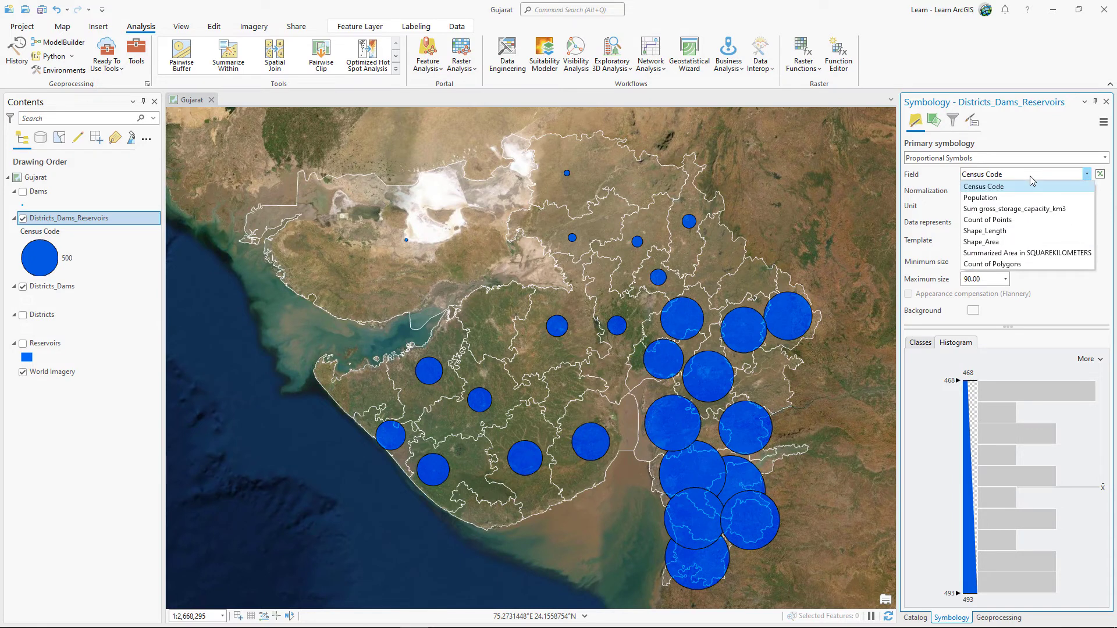
pyautogui.click(1045, 210)
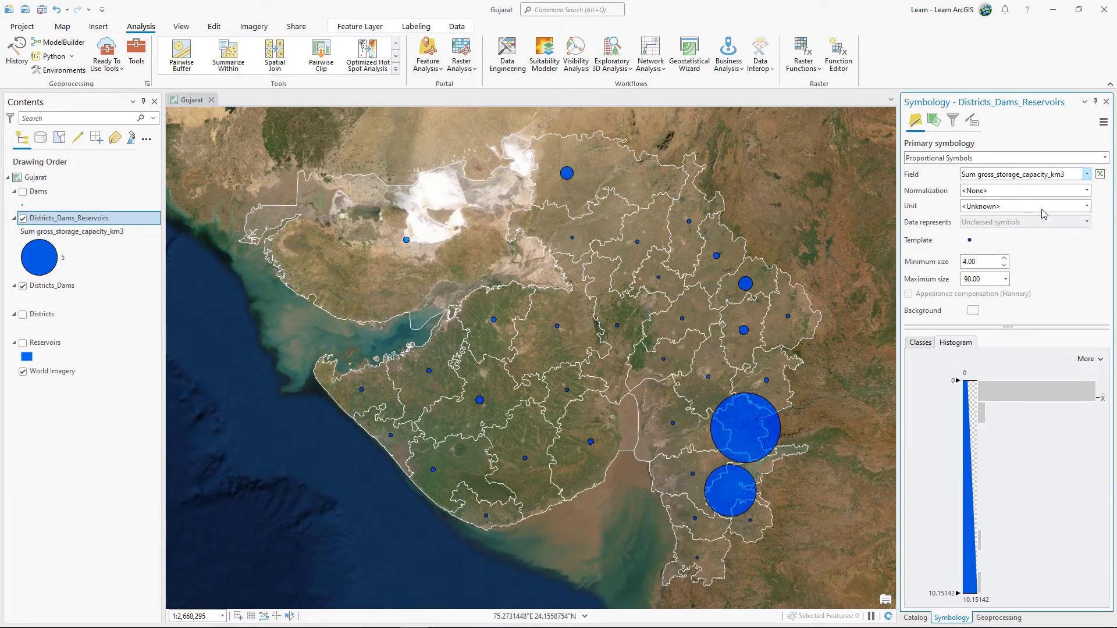
pyautogui.click(1042, 179)
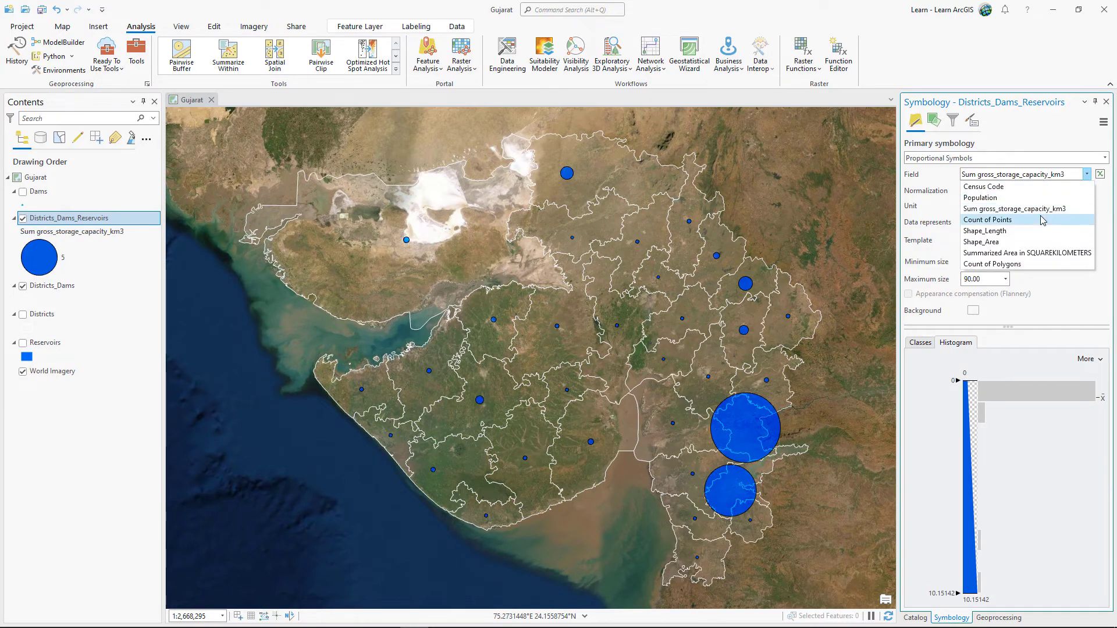
pyautogui.click(1042, 218)
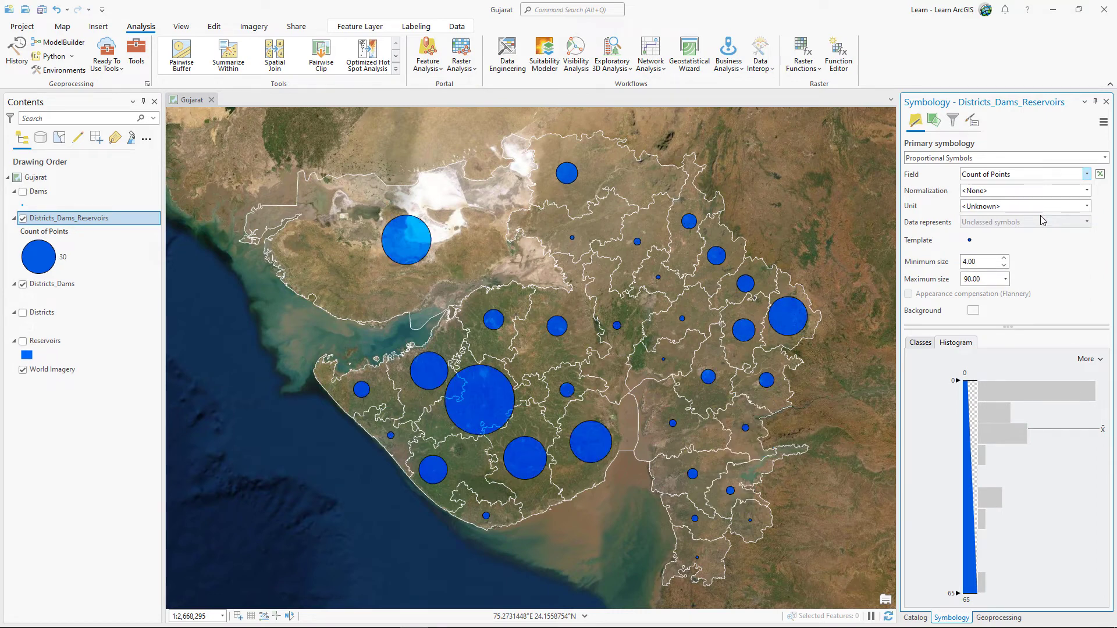
pyautogui.click(1040, 180)
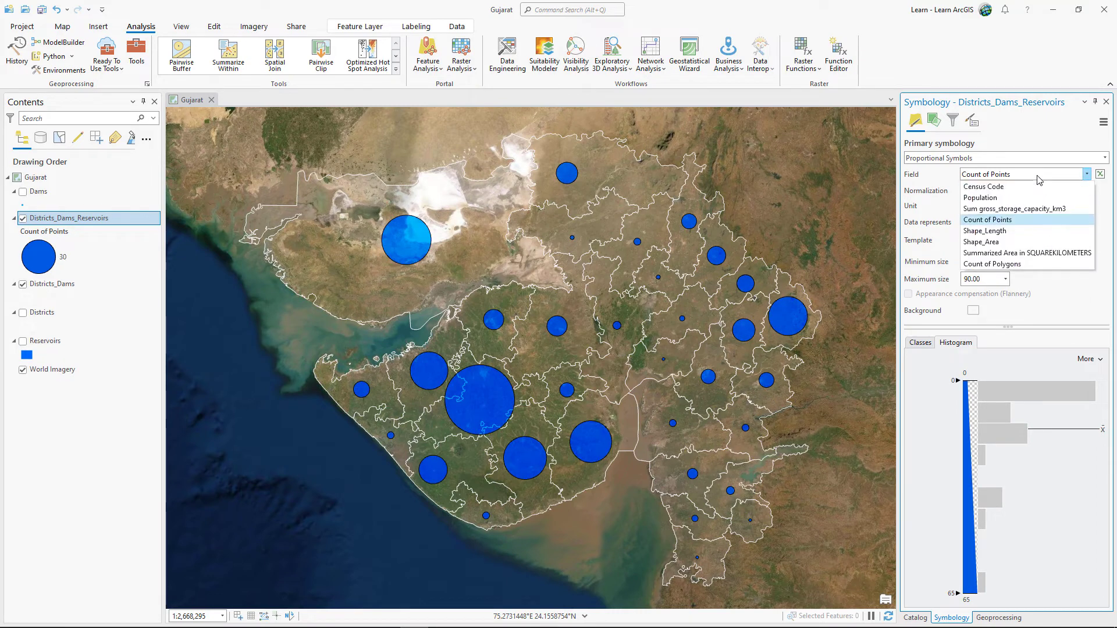
pyautogui.click(1044, 254)
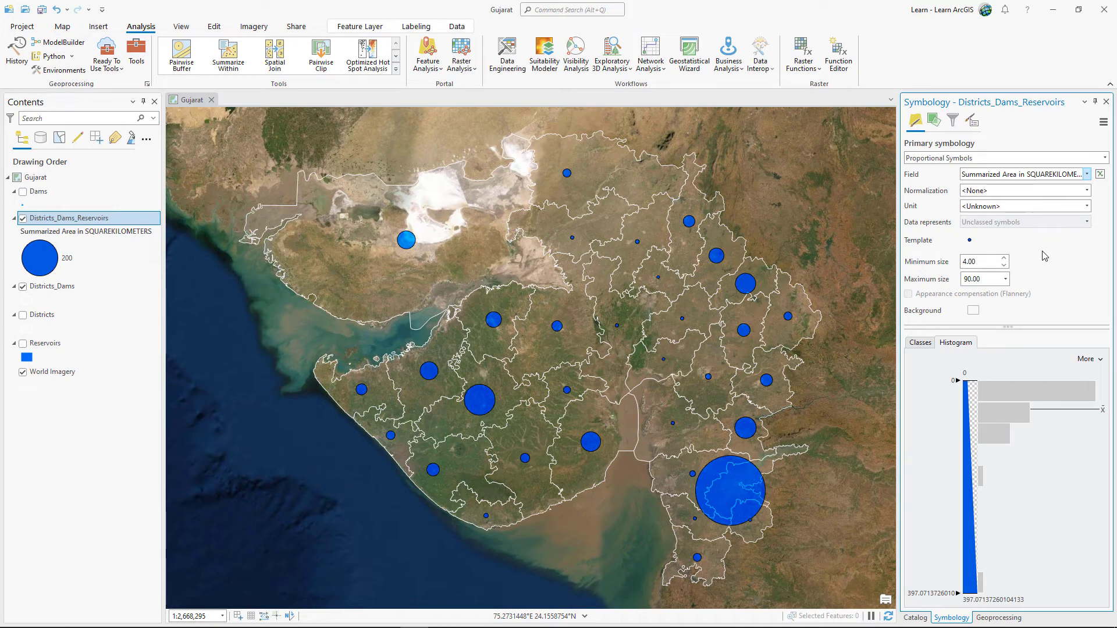